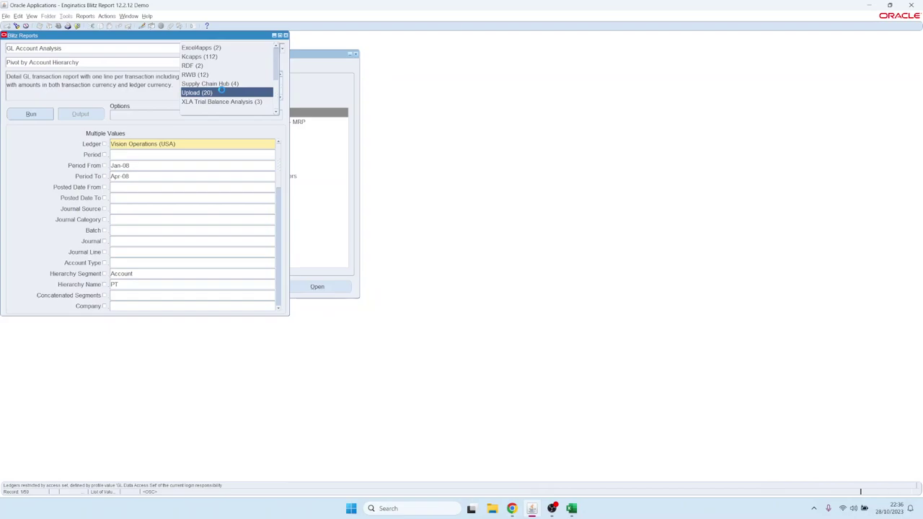
Filter the reports to the Upload category and choose PO Requisition Upload
click(221, 91)
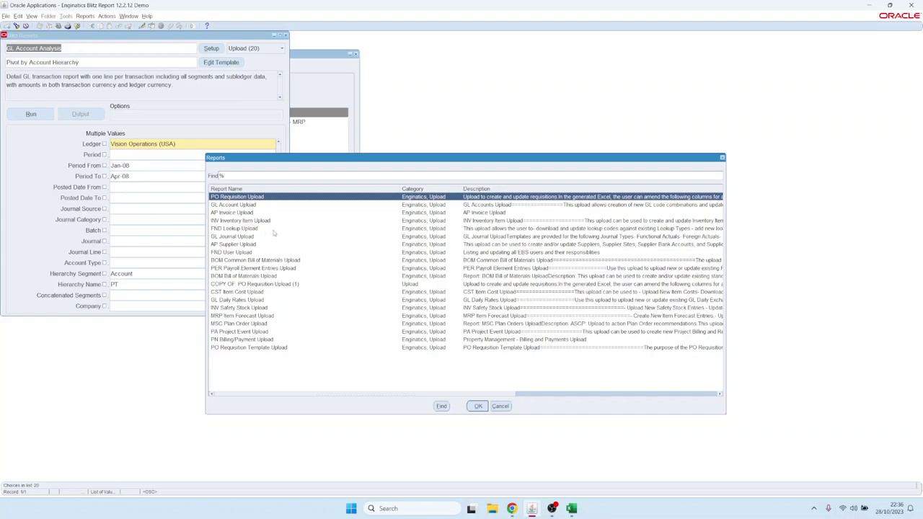
key(Down)
key(Down)
key(Down)
key(Up)
key(Up)
key(Up)
key(Escape)
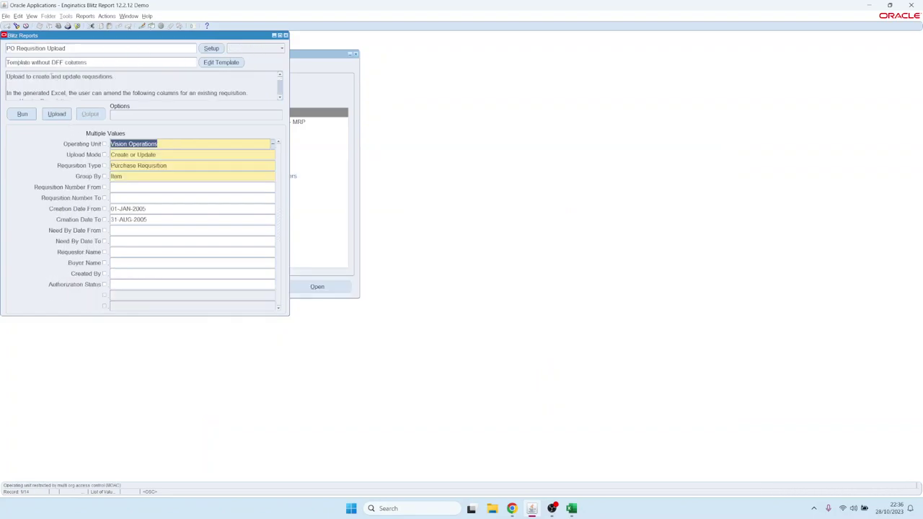
Choose Create or Update as the upload mode for the requisition report
double_click(155, 154)
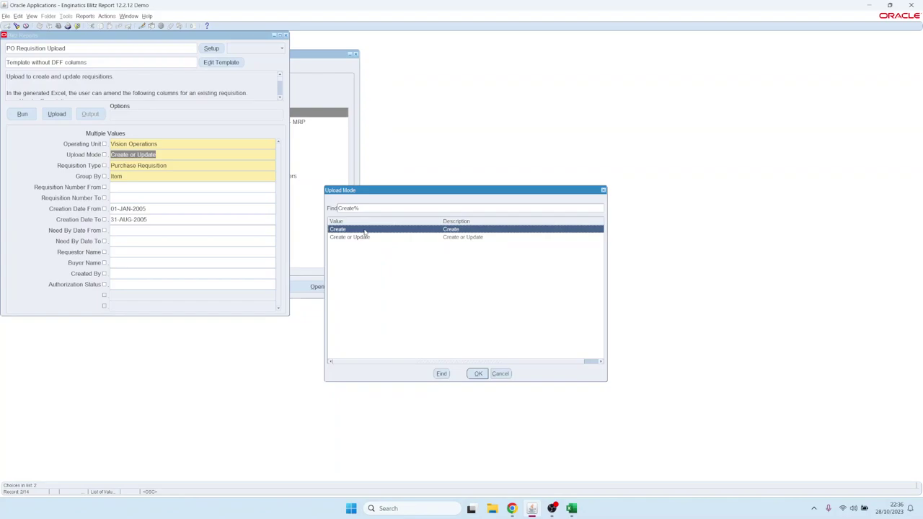
key(Down)
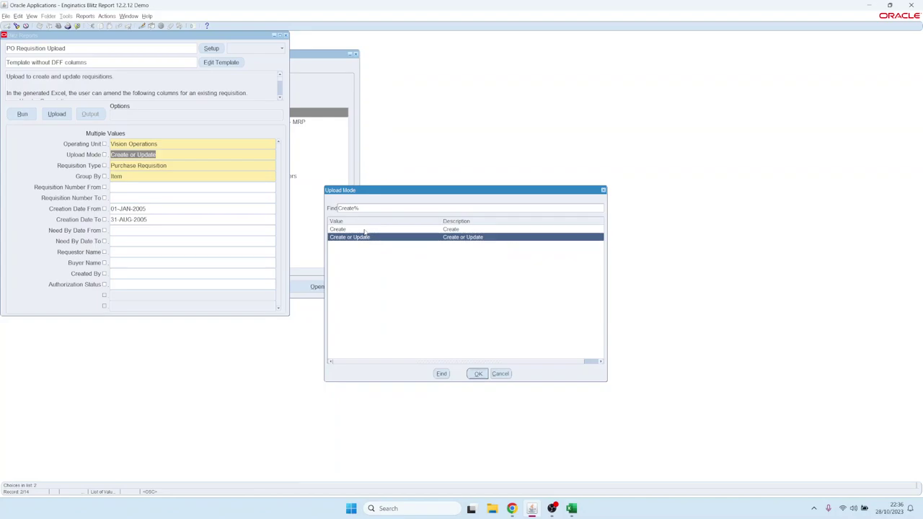
key(Return)
Set the creation date range from 01-JAN-2006 to 31-AUG-2006 and run the report to open its Excel output
click(179, 208)
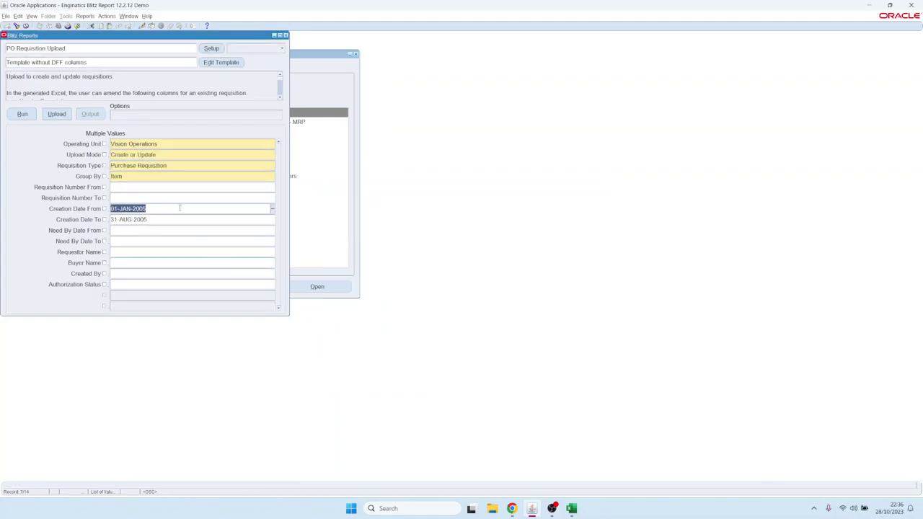
click(186, 209)
key(BackSpace)
key(Tab)
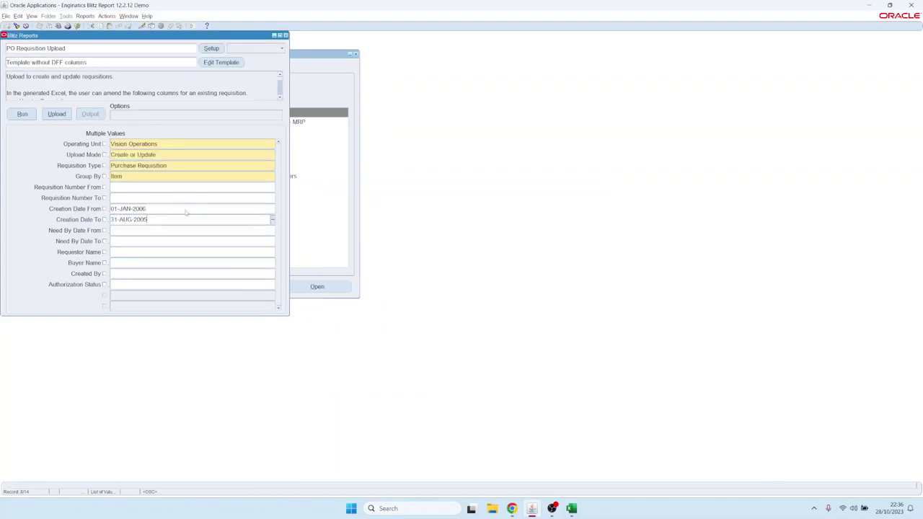
click(186, 210)
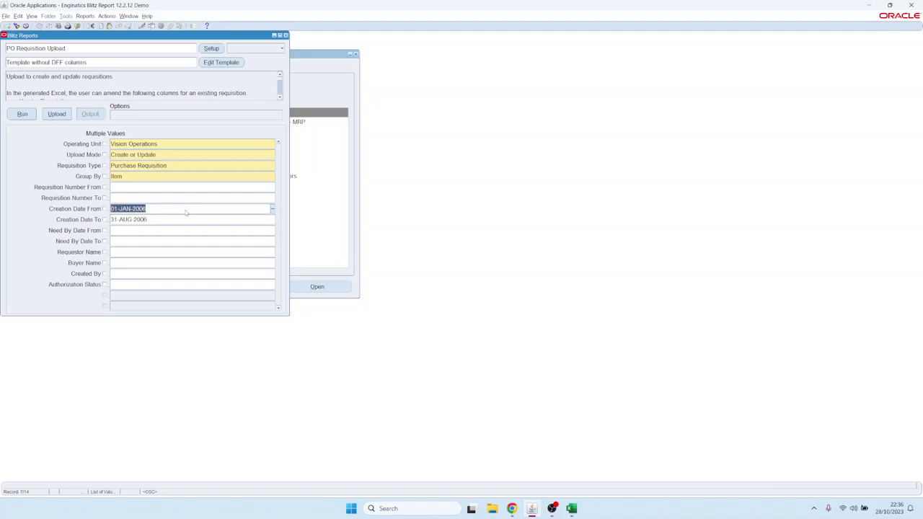
click(24, 114)
key(alt+Tab)
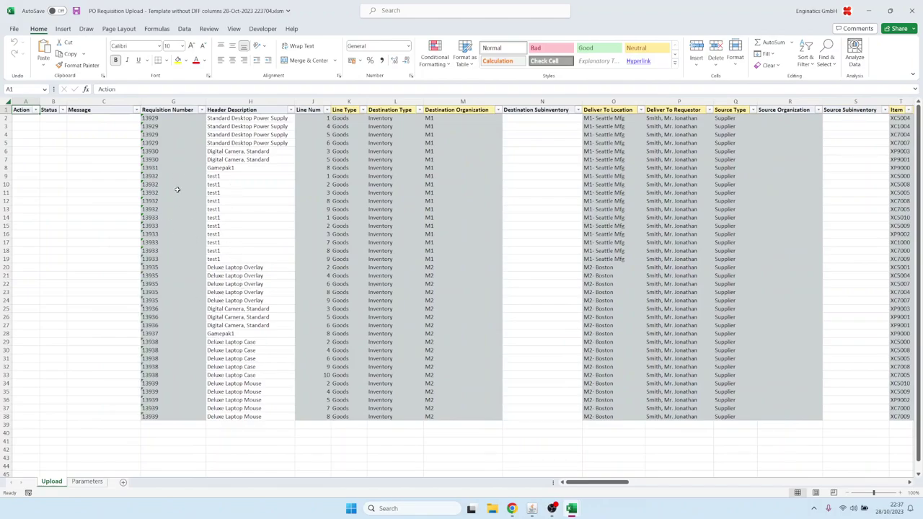
Examine the requisition numbers, header descriptions, line types and destination columns of the downloaded requisitions
drag(176, 143, 173, 343)
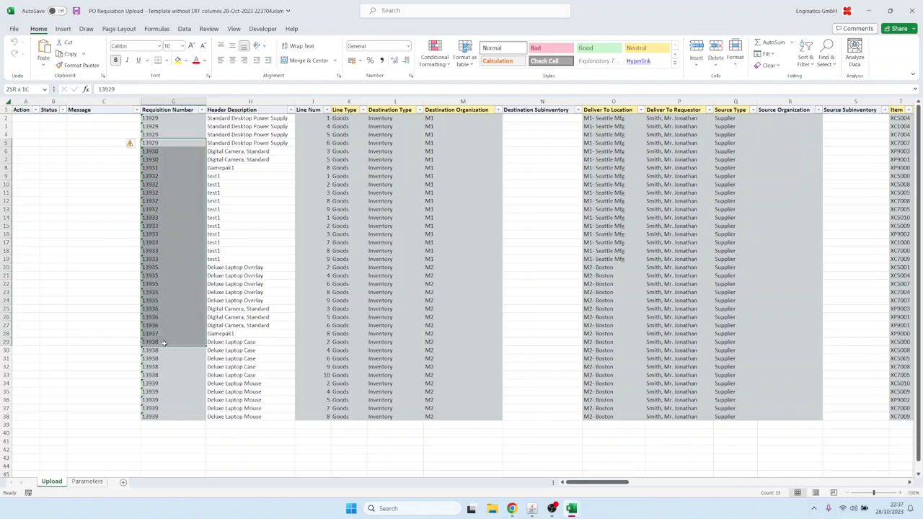
click(171, 248)
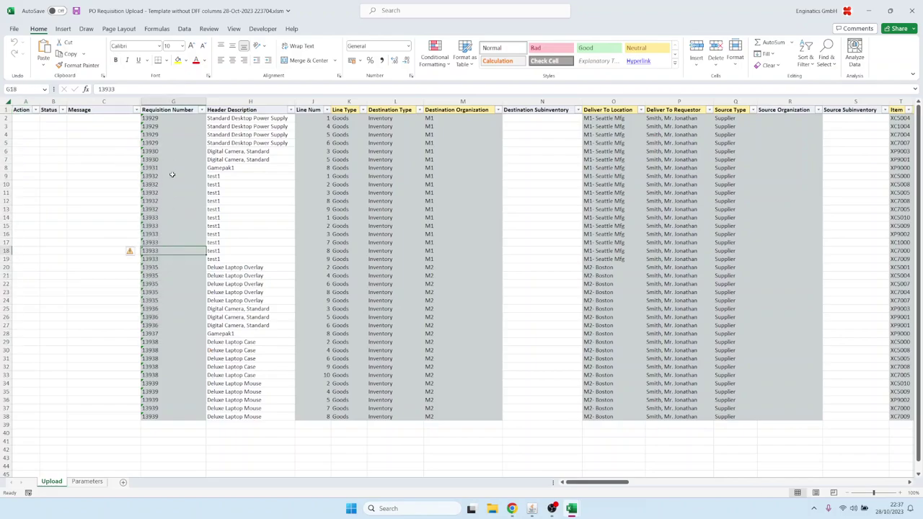
drag(172, 152, 177, 303)
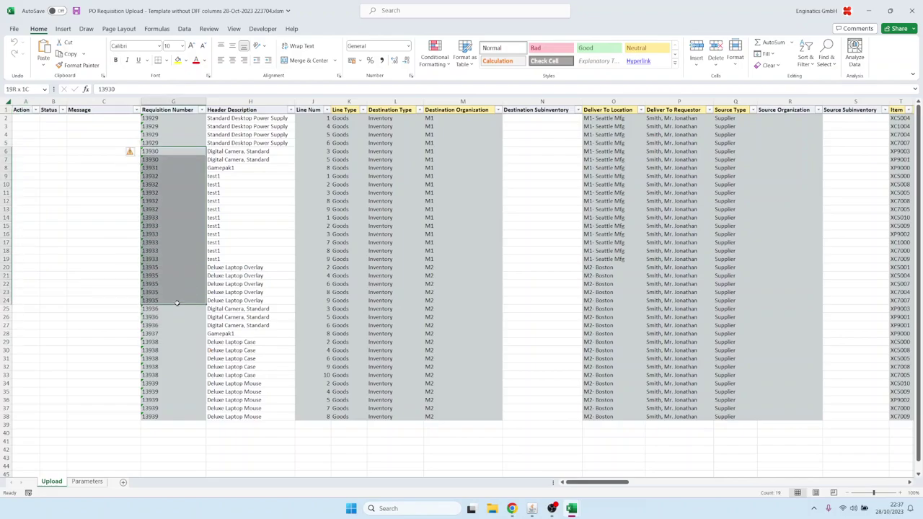
click(352, 193)
drag(353, 109, 462, 112)
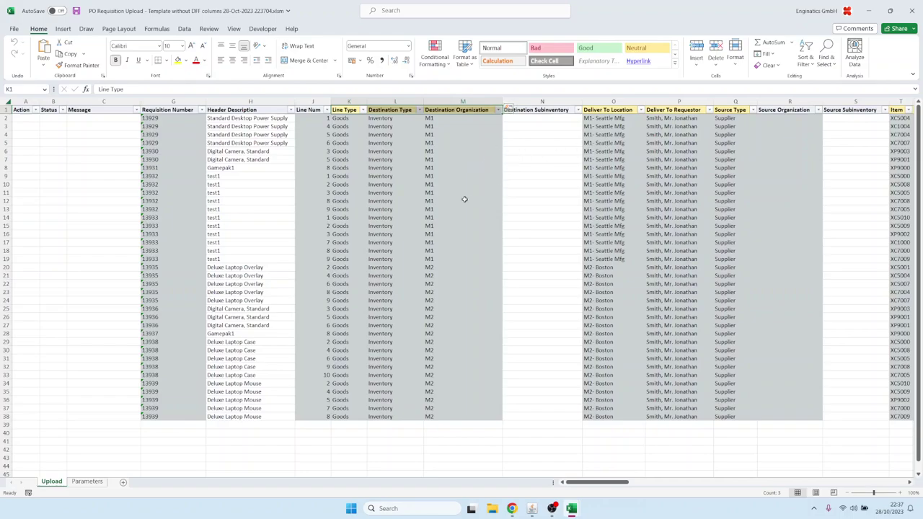
click(393, 217)
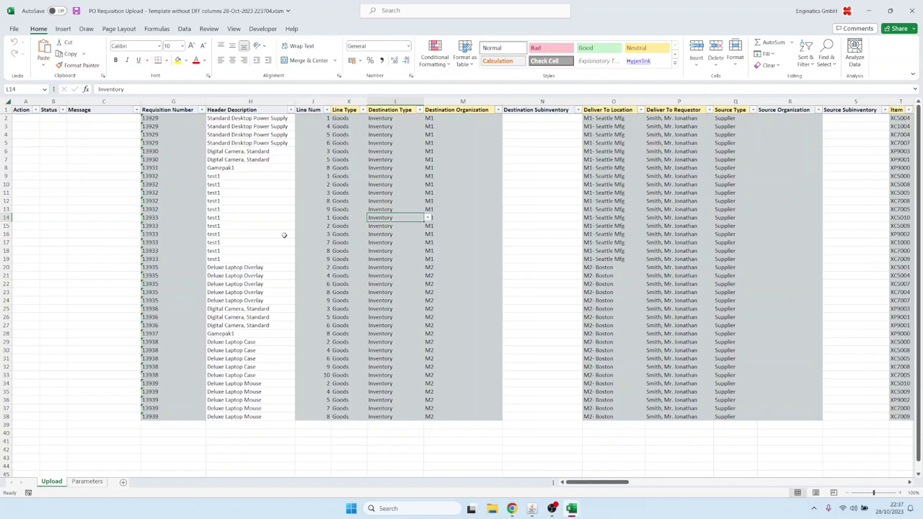
drag(244, 177, 242, 238)
drag(171, 145, 168, 305)
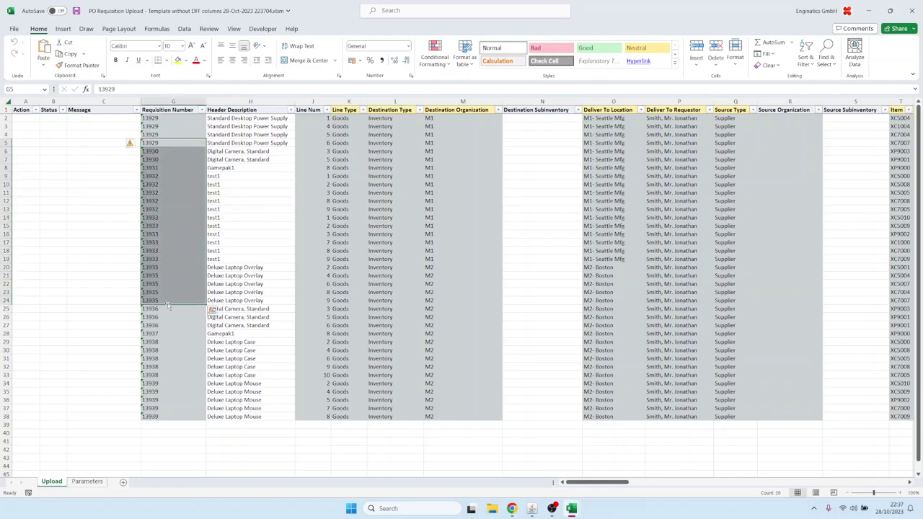
click(230, 207)
drag(229, 179, 234, 259)
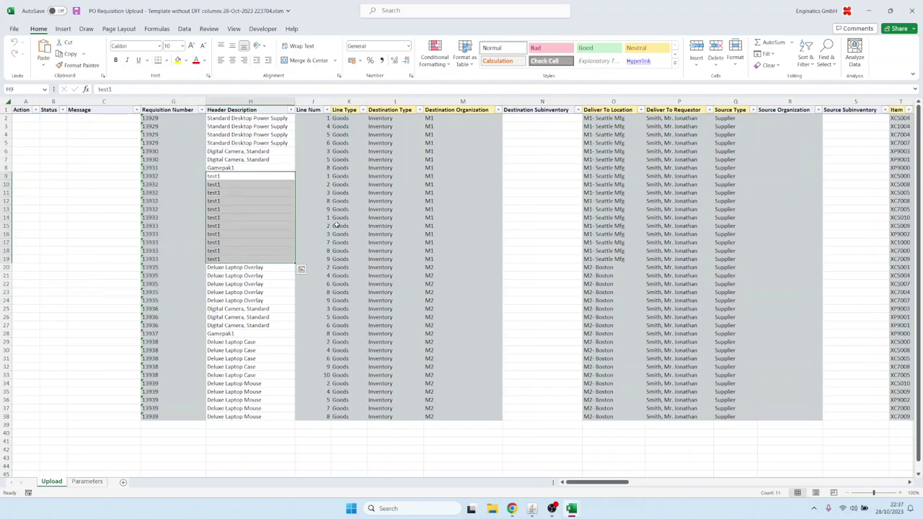
Copy the item descriptions in rows 9 to 21
click(388, 195)
key(Up)
key(Up)
key(Left)
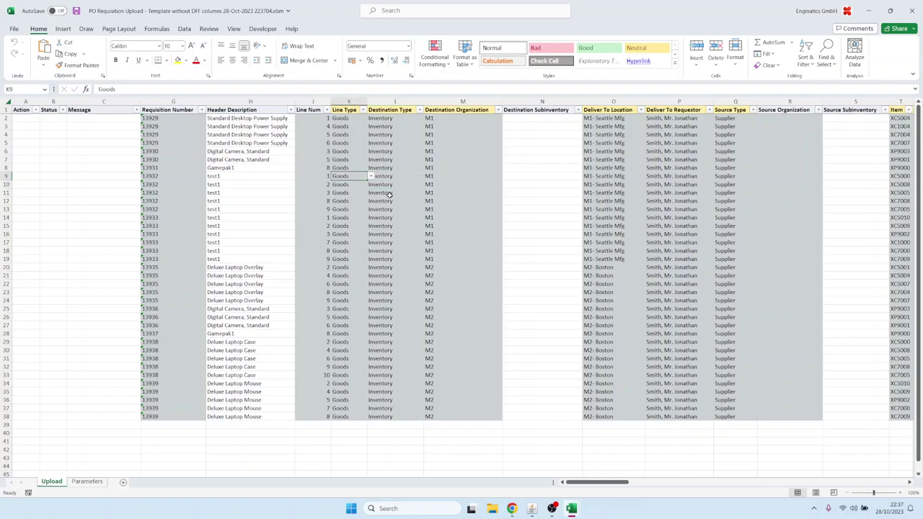
key(Left)
key(Left)
key(Left)
key(Right)
key(Right)
key(Right)
key(Right)
key(Right)
key(Right)
key(Right)
key(Right)
key(Right)
key(Right)
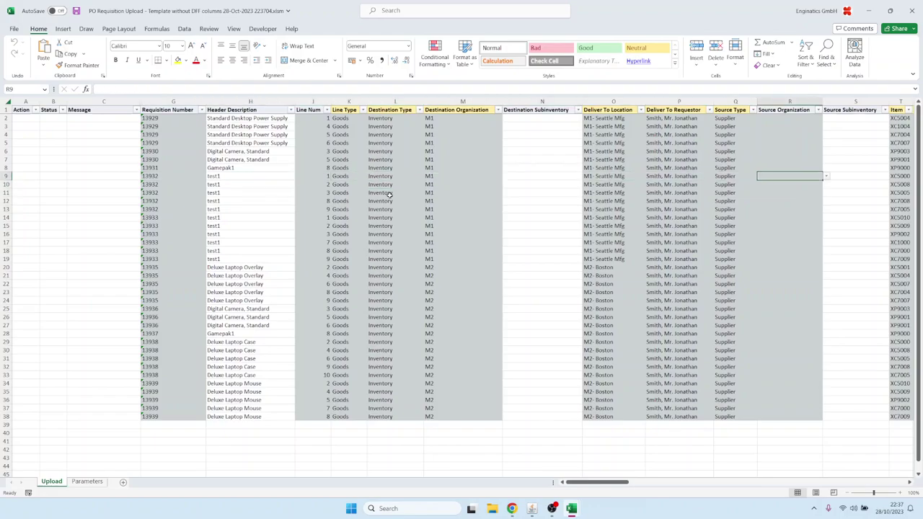
key(Right)
key(Right)
key(Right)
key(Right)
key(Left)
key(shift+Down)
key(shift+Down)
key(shift+Down)
key(shift+Down)
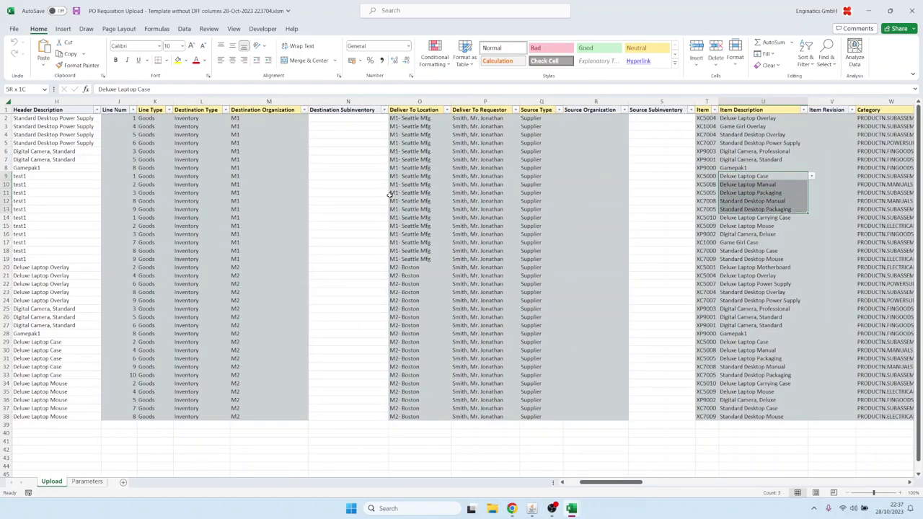
key(shift+Down)
key(shift+Down)
key(shift+Down)
key(shift+Down)
key(shift+Down)
key(shift+Down)
key(shift+Down)
key(shift+Down)
key(shift+Up)
key(shift+Down)
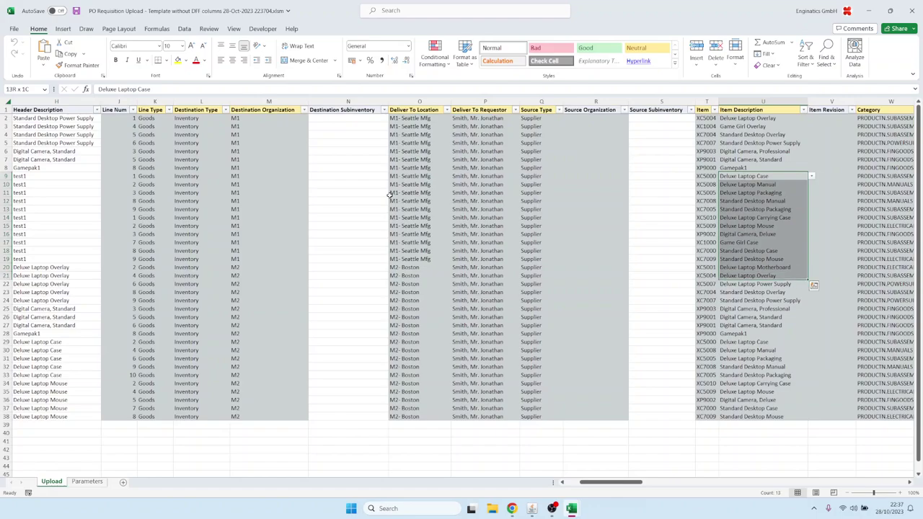
key(ctrl+c)
Paste the copied item descriptions over the header descriptions, starting in row 9
key(Up)
key(Up)
key(Up)
key(Down)
key(Down)
key(Down)
key(Left)
key(Left)
key(Left)
key(Left)
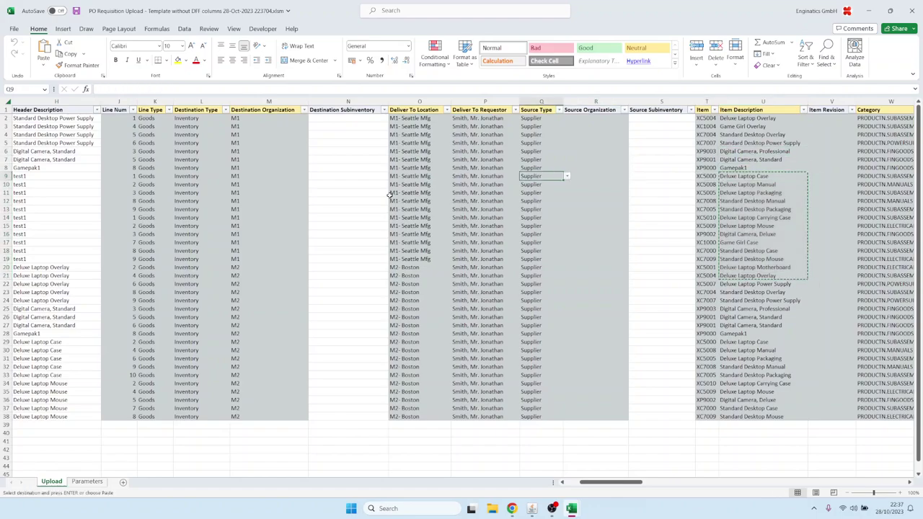
key(Left)
key(Left)
key(Left)
key(Left)
key(Left)
key(Left)
key(Left)
key(Left)
key(Left)
key(Return)
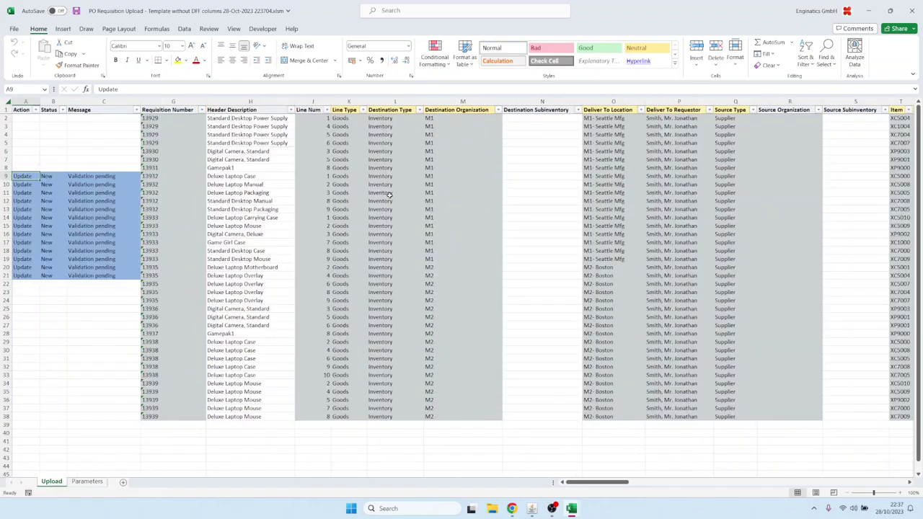
click(115, 236)
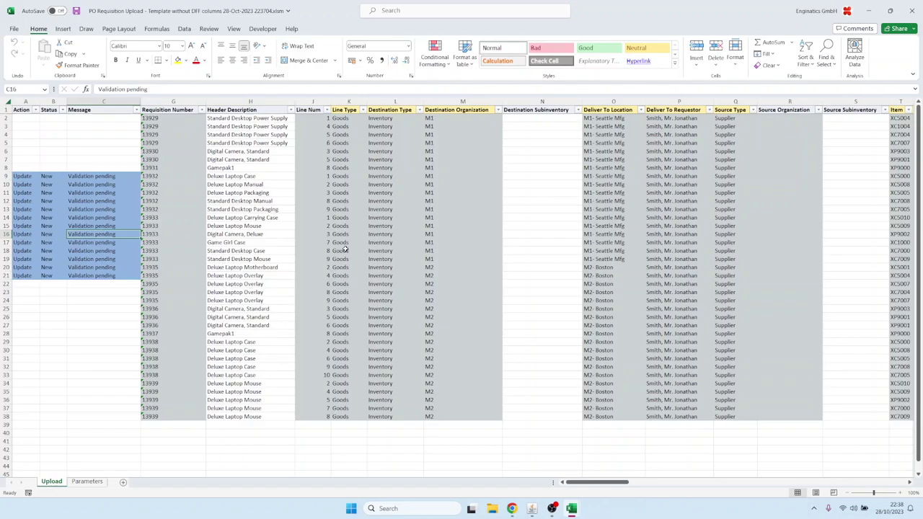
Copy the cells from Line Type through Need By Date in rows 3 and 4
click(340, 127)
key(shift+Down)
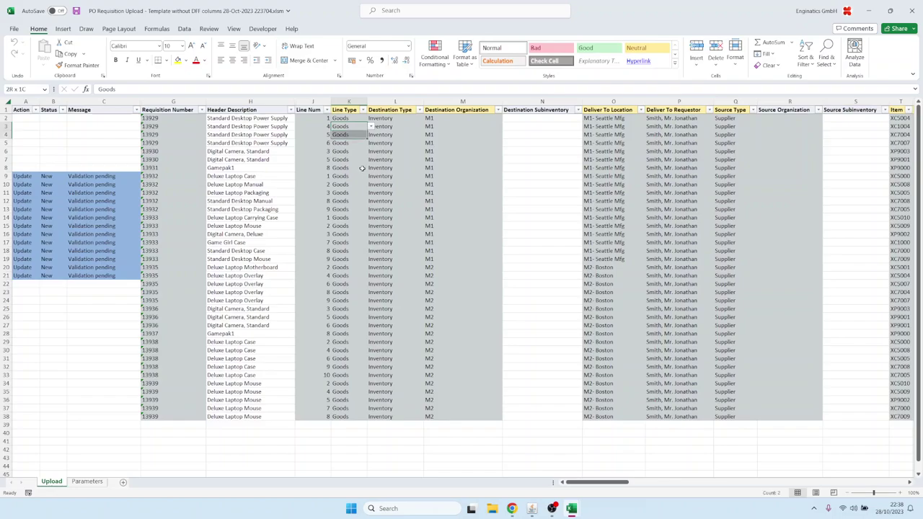
key(shift+Right)
key(shift+Right)
key(shift+Right)
key(shift+Right)
key(shift+Right)
key(shift+Right)
key(shift+Right)
key(shift+Right)
key(shift+Right)
key(shift+Right)
key(shift+Right)
key(shift+Right)
key(shift+Right)
key(shift+Right)
key(shift+Right)
key(shift+Right)
key(shift+Right)
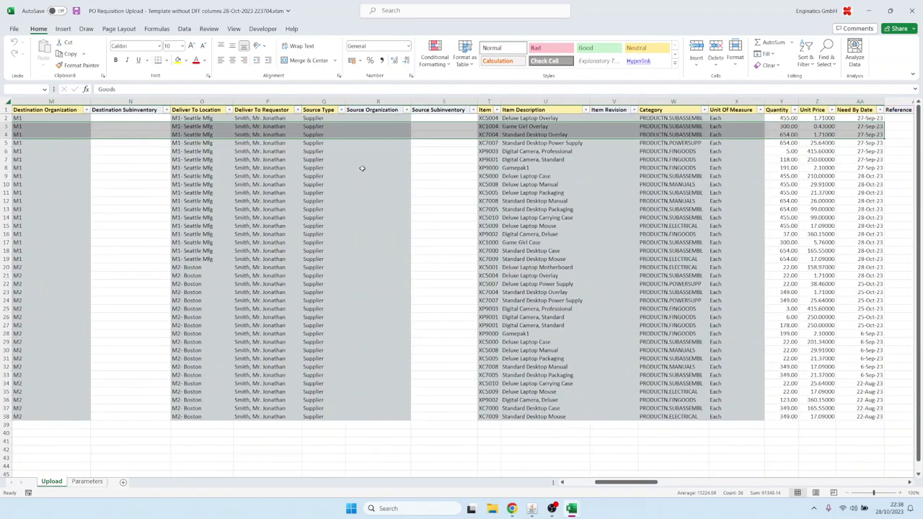
key(shift+Left)
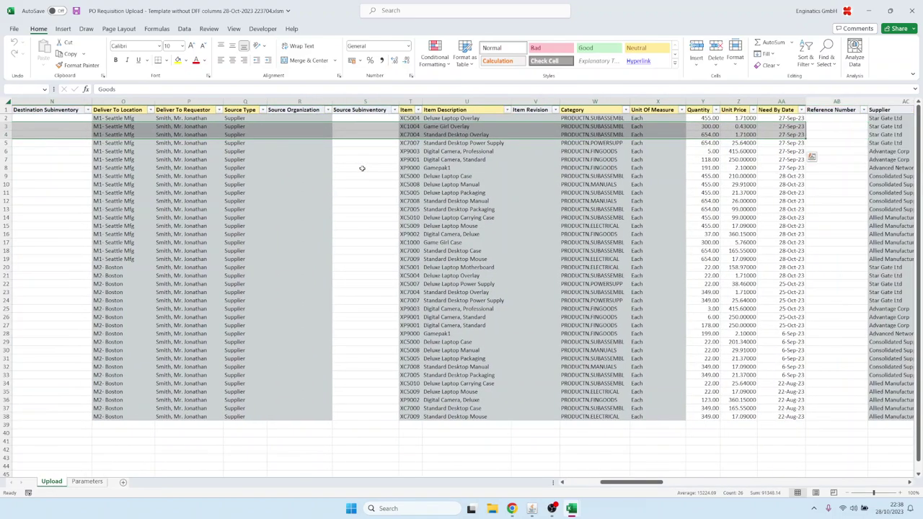
key(ctrl+c)
Paste the two copied requisition lines below the existing data, starting at the Line Type cell K39
key(Home)
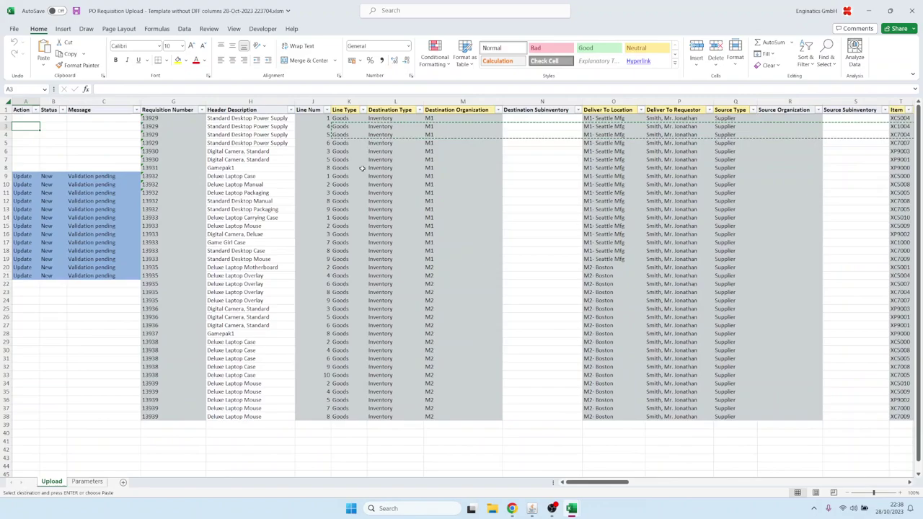
click(343, 425)
key(Return)
scroll(352, 318, down, 2)
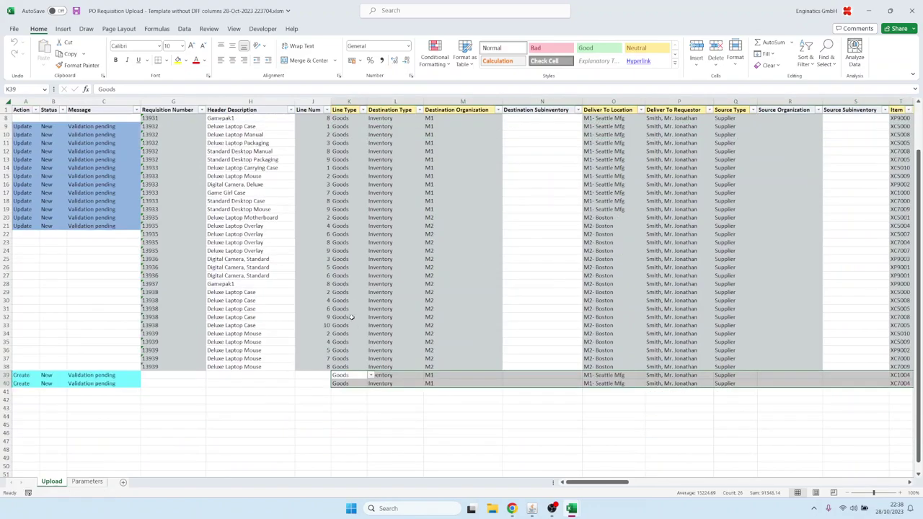
Start a new line in row 41 with line type Goods, destination type Inventory and destination organization M1
click(358, 391)
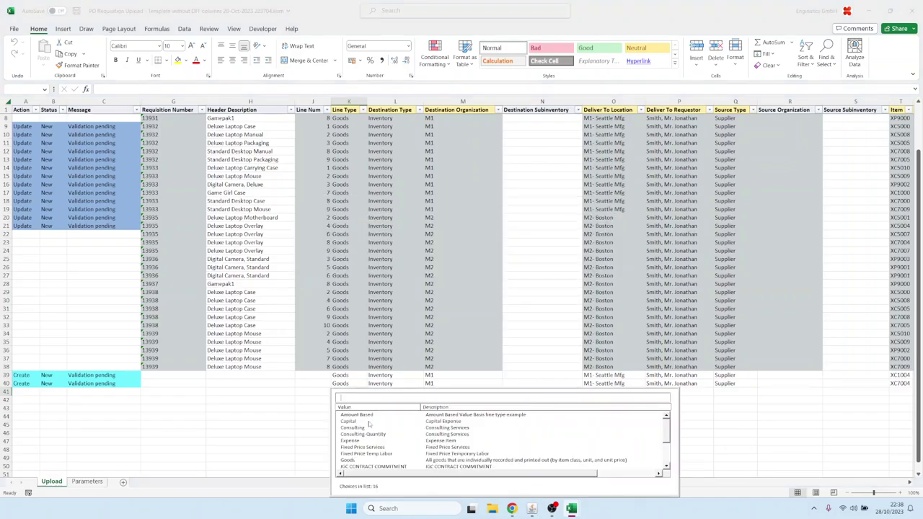
key(Return)
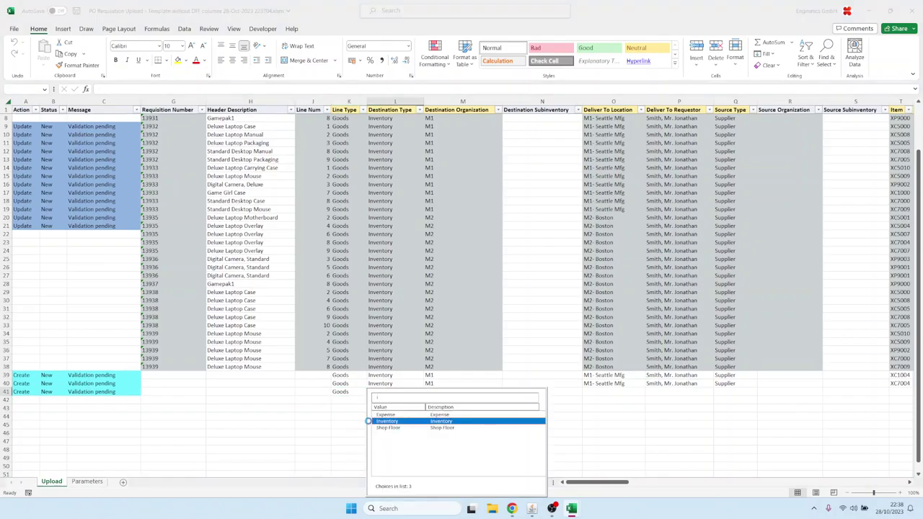
key(Return)
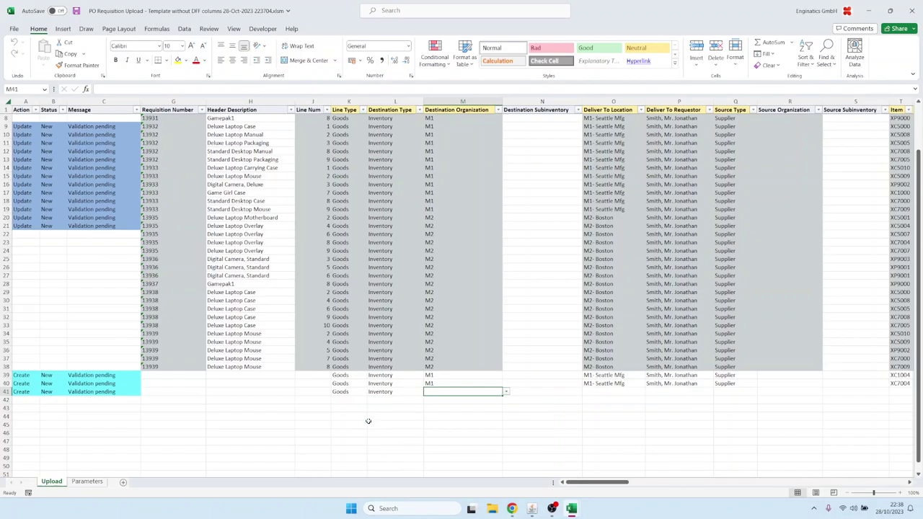
text(m1)
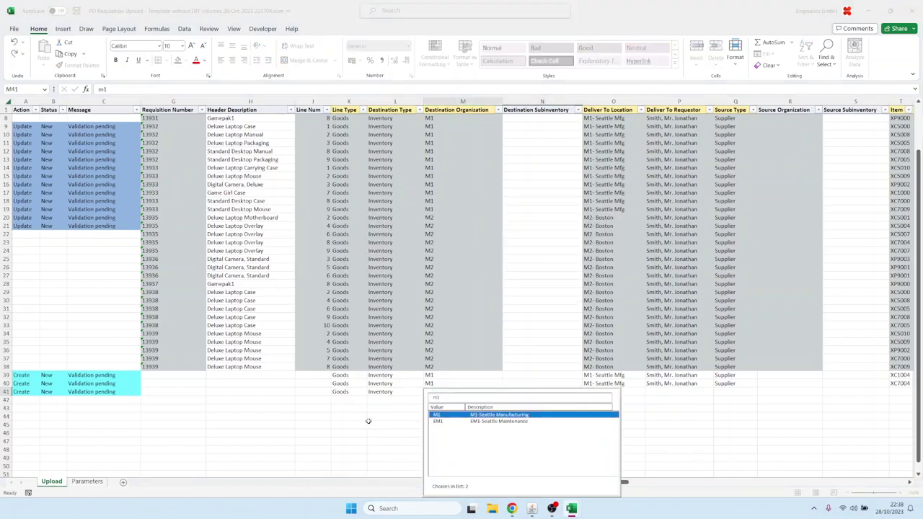
key(Return)
key(Tab)
key(Tab)
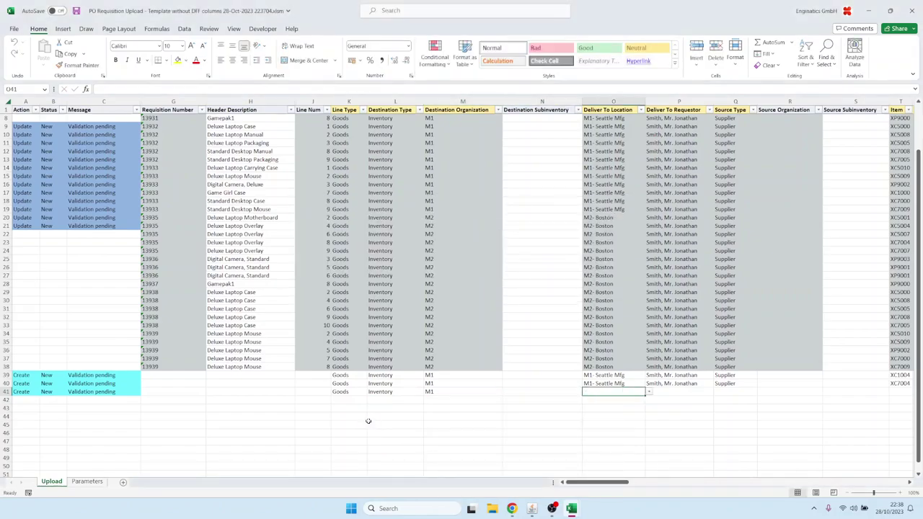
Set row 41's deliver-to location to Buenos Aires and pick a deliver-to requestor from the list of values
key(Down)
key(Return)
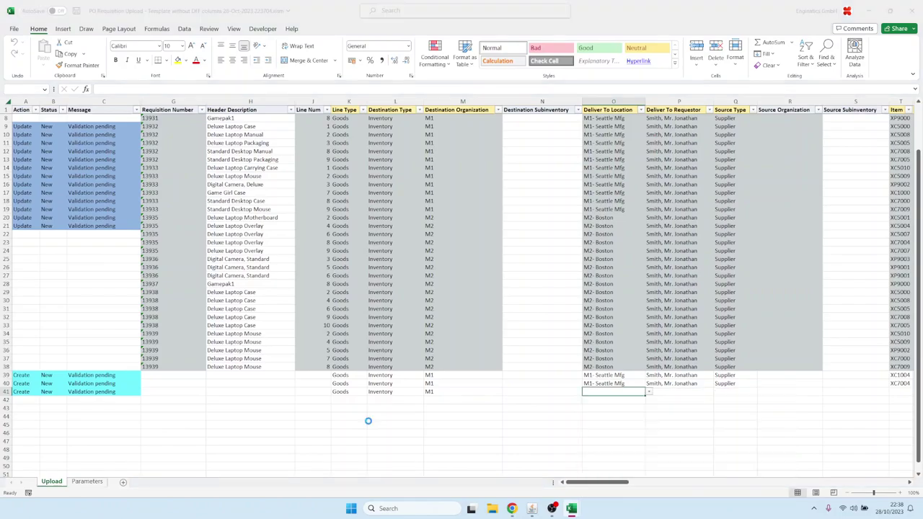
key(Tab)
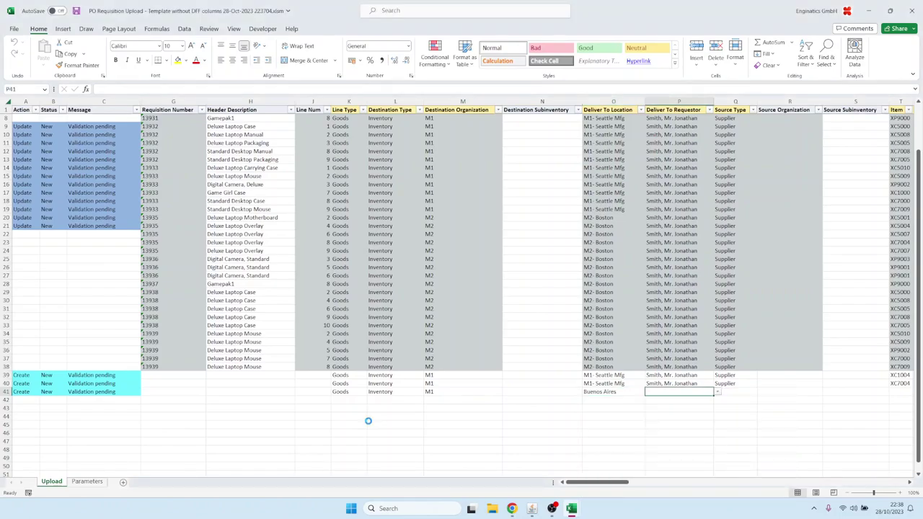
key(Down)
key(Down)
key(Return)
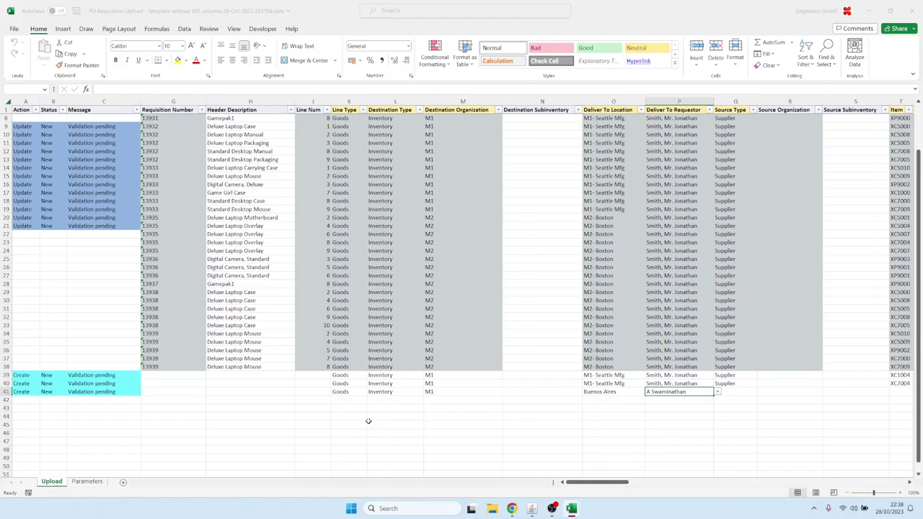
Set the source type of the new requisition line in row 41 to Supplier
key(Tab)
text(S)
key(Tab)
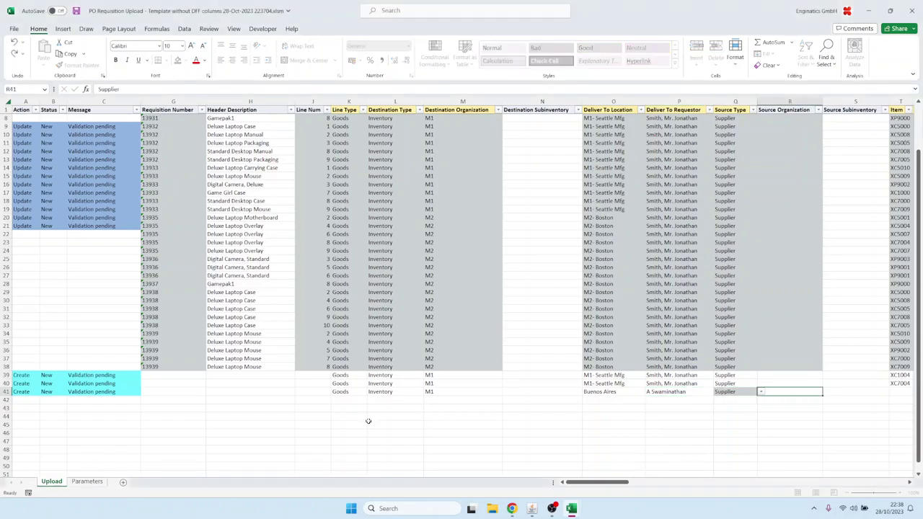
Look up items starting with f for row 41 and choose Fork Lift Battery from the list of values
key(Tab)
key(Tab)
key(Tab)
key(Tab)
key(Tab)
key(Tab)
key(Tab)
key(Tab)
key(Tab)
key(Tab)
key(Tab)
key(Tab)
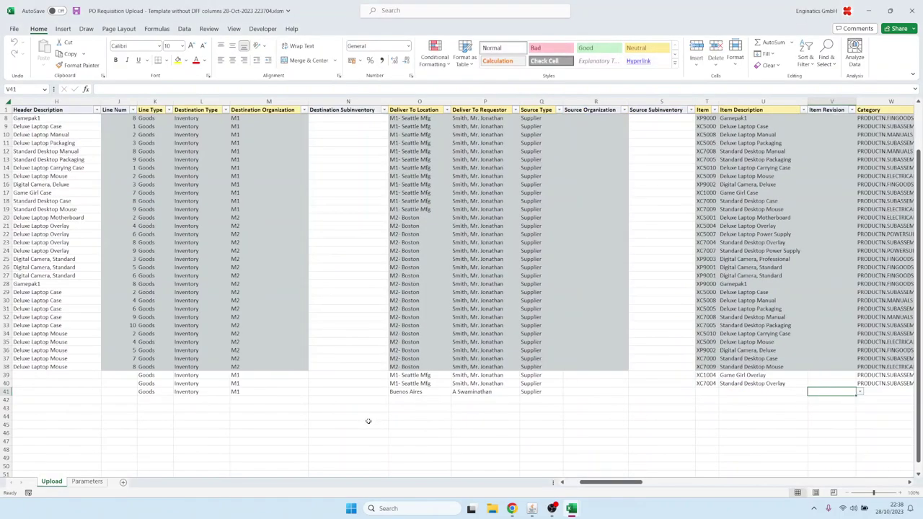
key(shift+Tab)
key(shift+Tab)
key(shift+Tab)
key(shift+Tab)
key(shift+Tab)
key(shift+Tab)
key(shift+Tab)
key(shift+Tab)
key(shift+Tab)
key(shift+Tab)
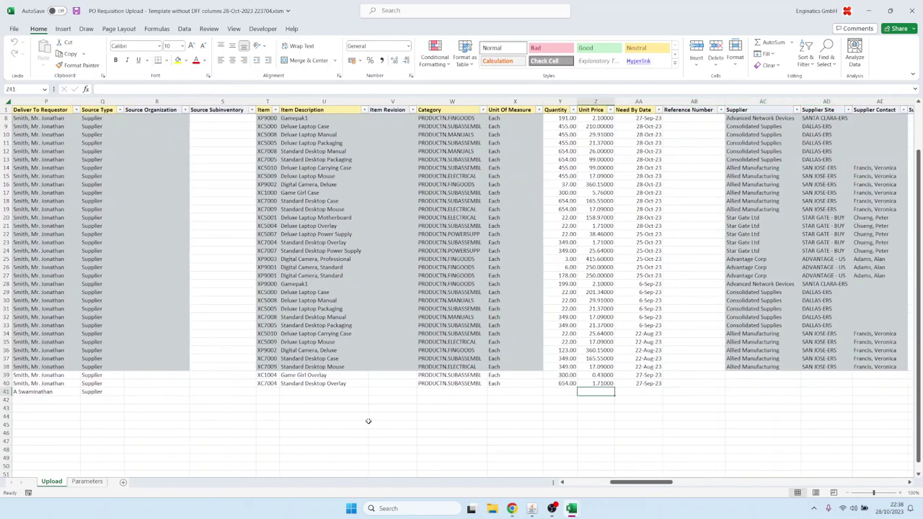
text(f)
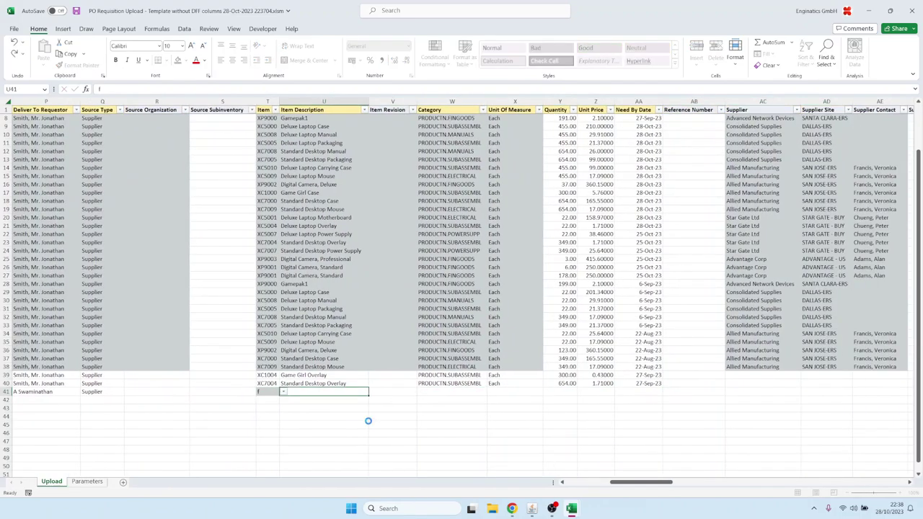
key(Down)
key(Down)
key(Down)
key(Down)
key(Down)
key(Down)
key(Down)
key(Down)
key(Down)
key(Down)
key(Down)
key(Down)
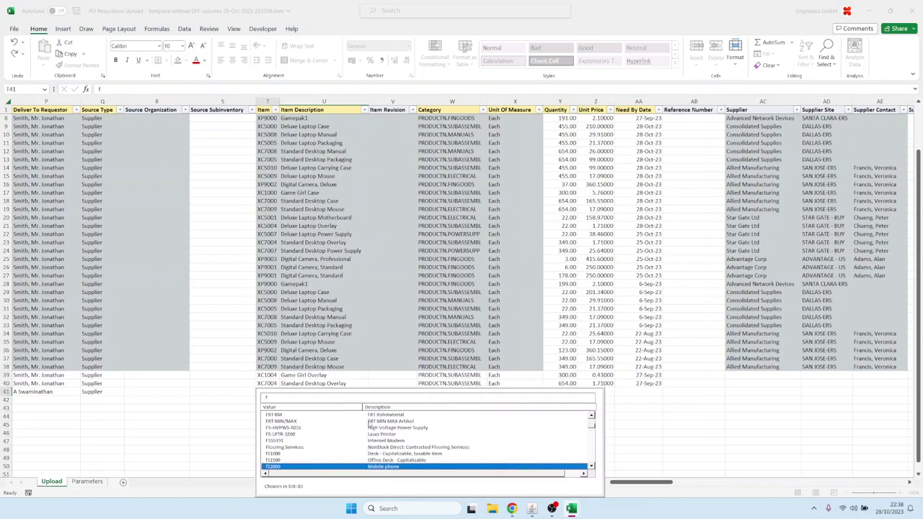
key(Down)
key(Down)
key(Down)
key(Down)
key(Down)
key(Down)
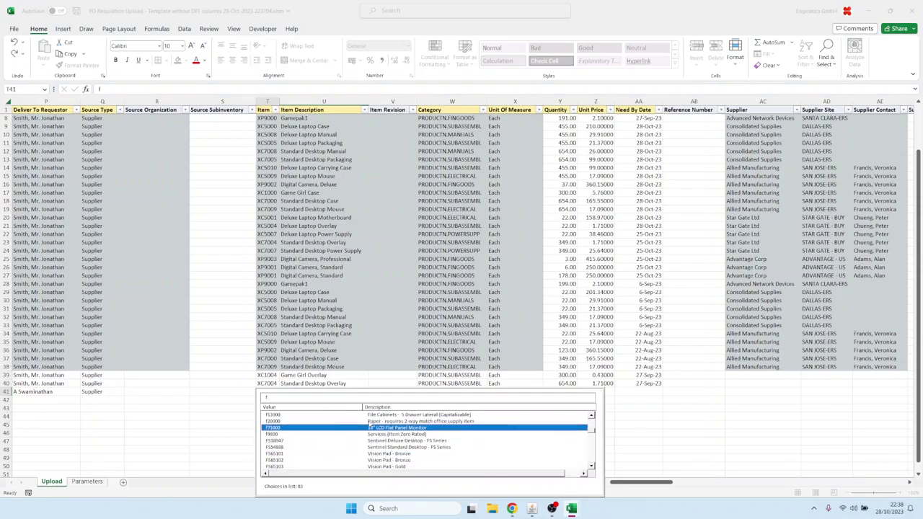
key(Down)
key(Down)
key(Down)
key(Down)
key(Down)
key(Down)
key(Down)
key(Down)
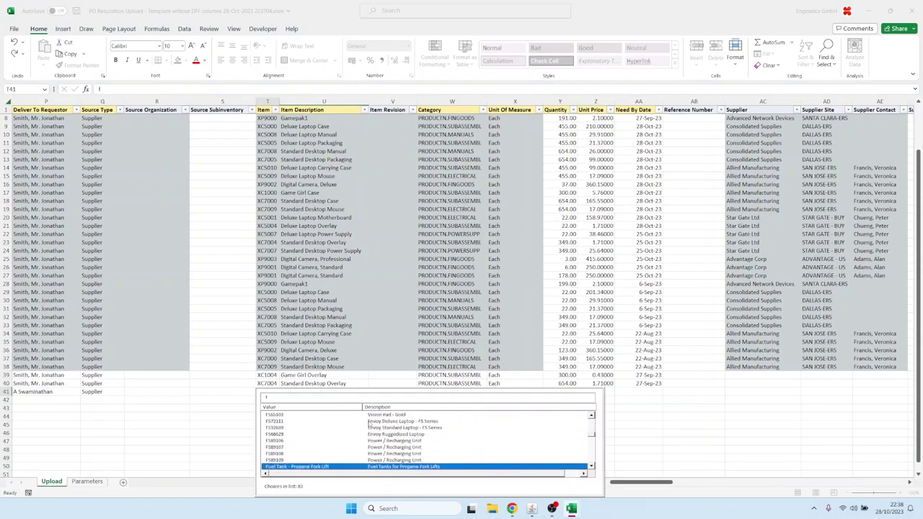
key(Up)
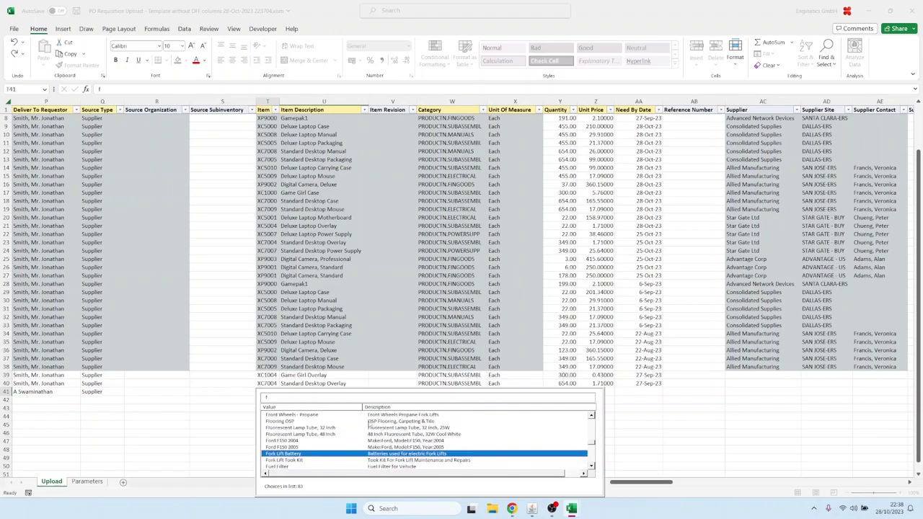
key(Return)
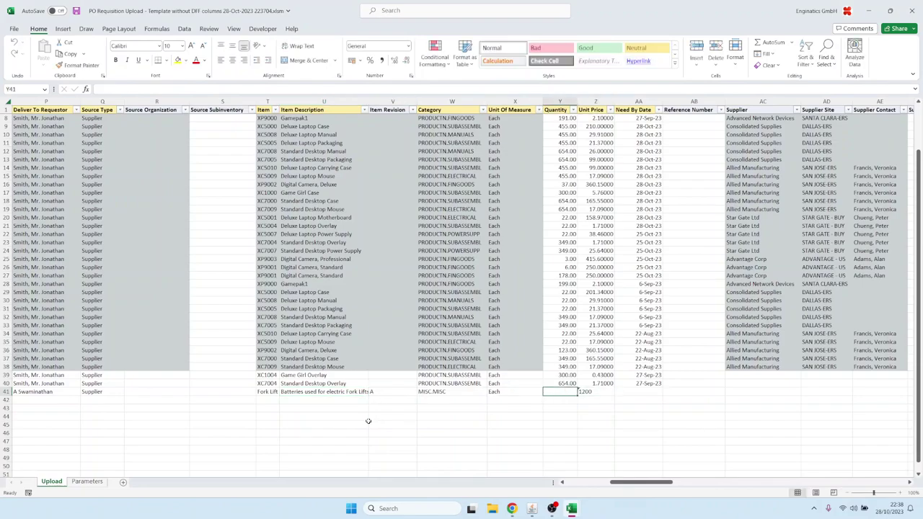
Set row 41's quantity to 1 and its unit price to 1180
text(1)
key(Tab)
text(1)
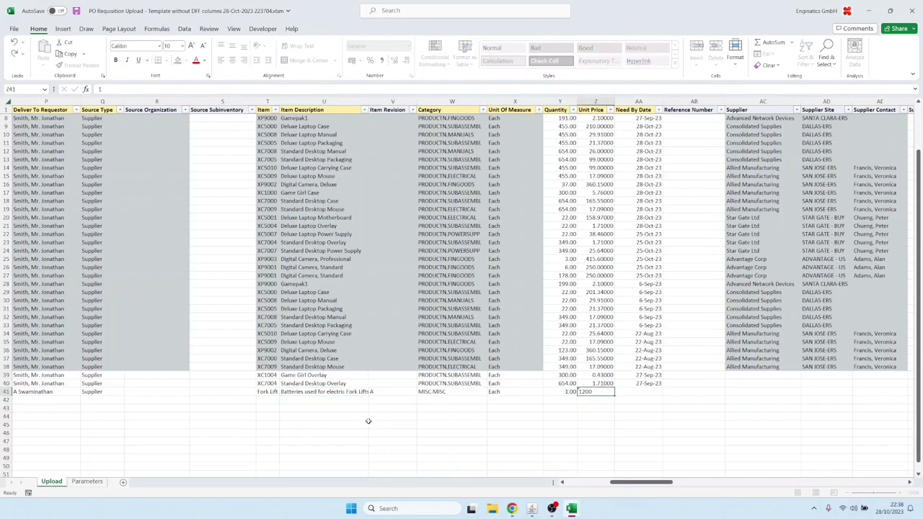
key(Escape)
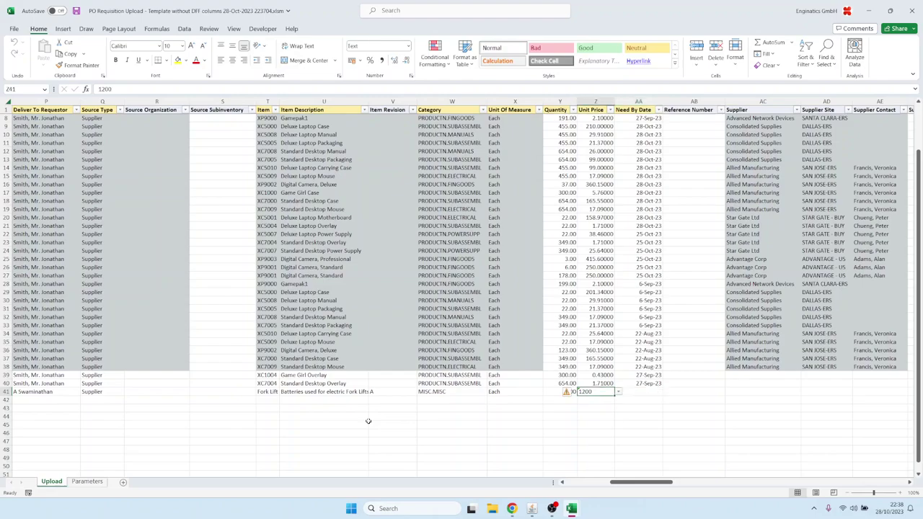
text(1)
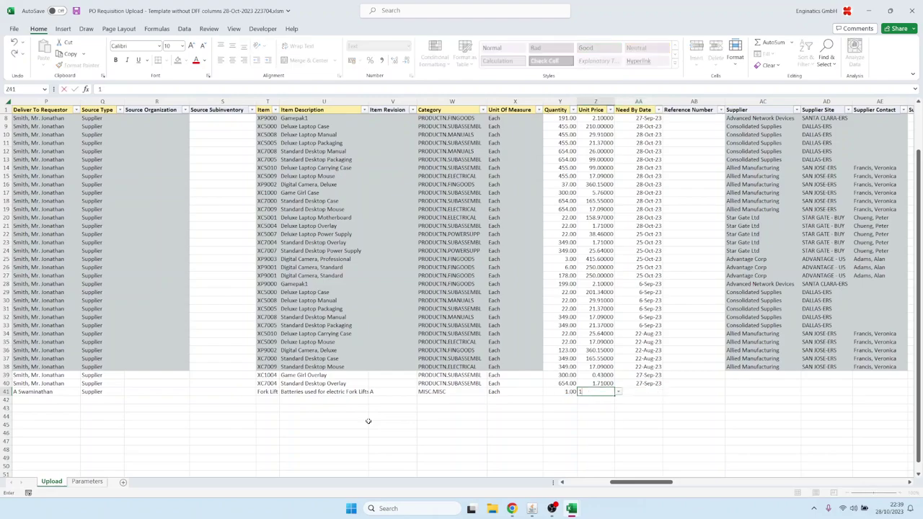
text(180)
key(Tab)
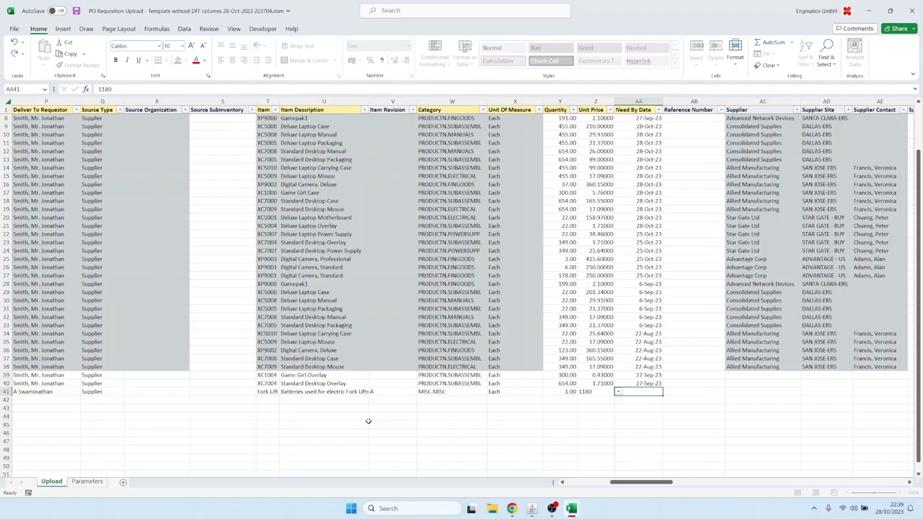
Set row 41's need by date to 1-Jan-23 and return to the beginning of the row
text(1jan23)
key(Tab)
key(Left)
key(Left)
key(Left)
key(Left)
key(Left)
key(Left)
key(Left)
key(Left)
key(Left)
key(Left)
key(Left)
key(Left)
key(Left)
key(Left)
key(Left)
key(Left)
key(Left)
key(Left)
key(Left)
key(Left)
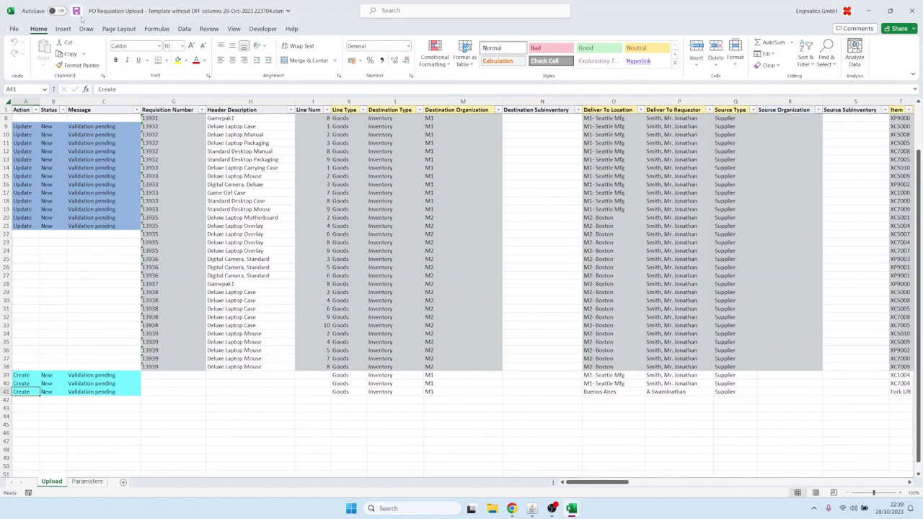
Switch to Oracle Applications, upload PO Requisition Upload - Template without DFF columns 28-Oct-2023 223704.xlsm through the file upload page, and close that page
click(533, 508)
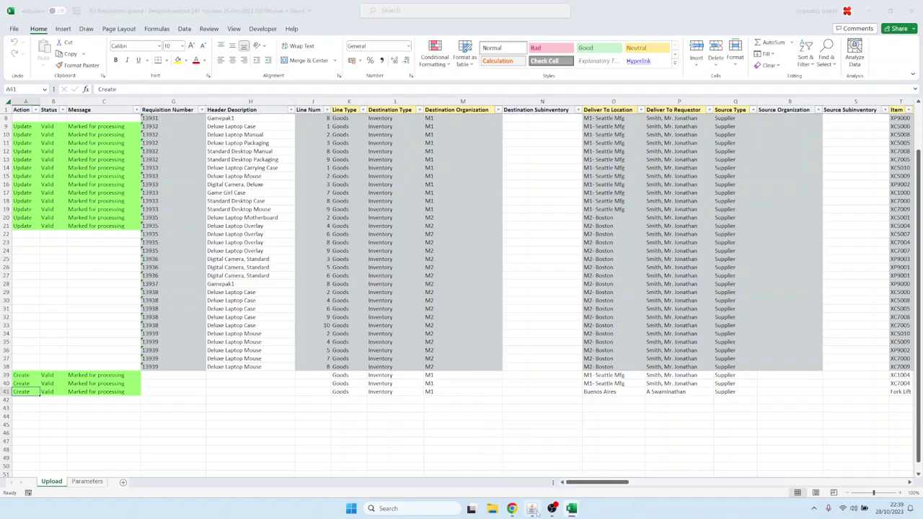
click(62, 115)
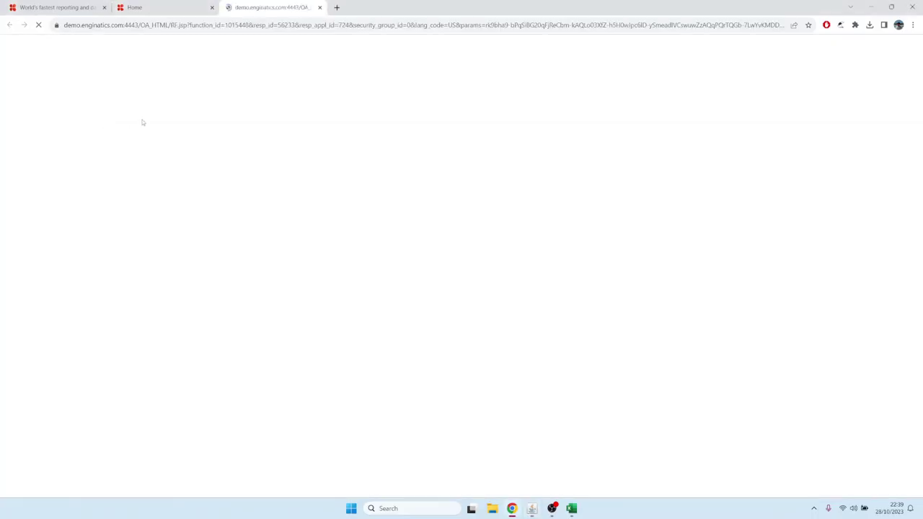
click(72, 92)
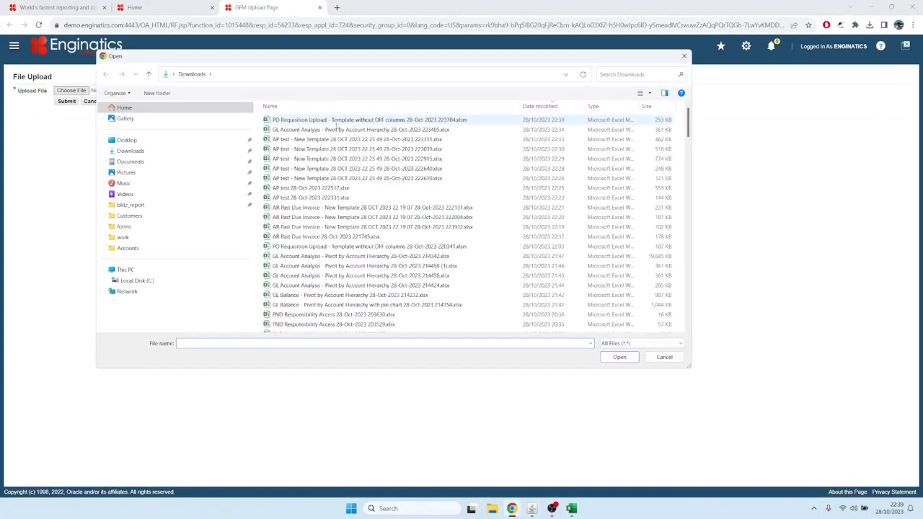
click(360, 120)
click(620, 357)
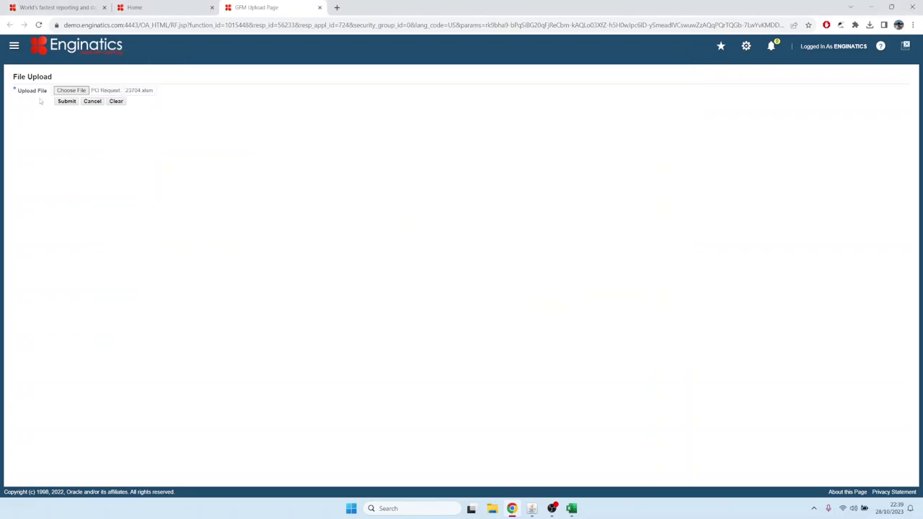
click(67, 101)
click(319, 8)
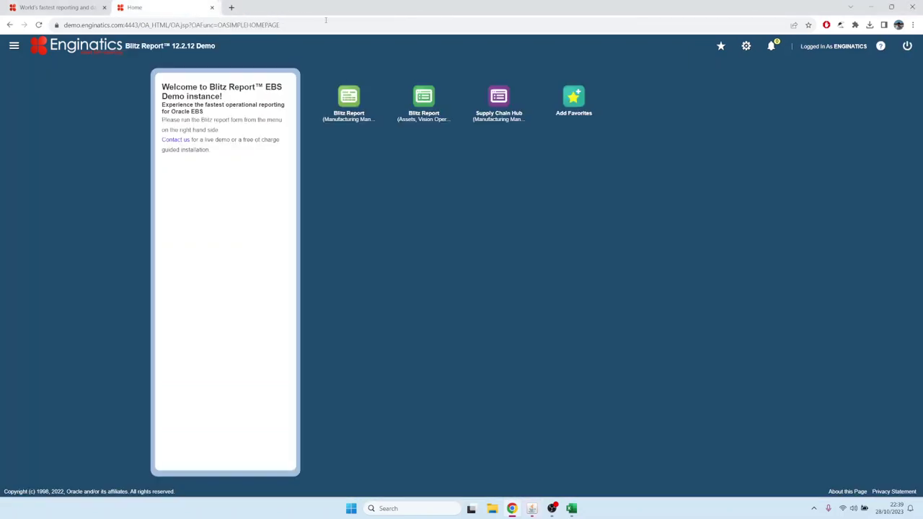
Return to Oracle Applications, switch to the upload result workbook in Excel, and examine the error messages of the update and create lines
click(533, 511)
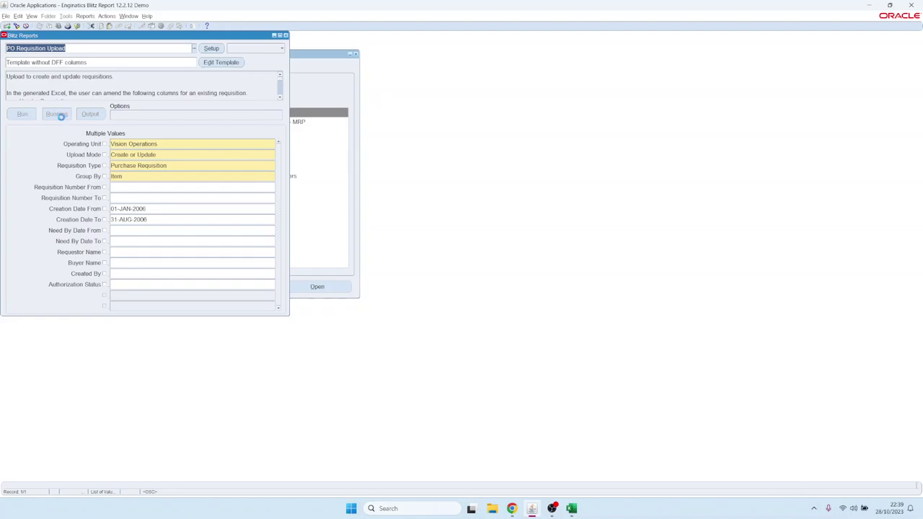
key(alt+Tab)
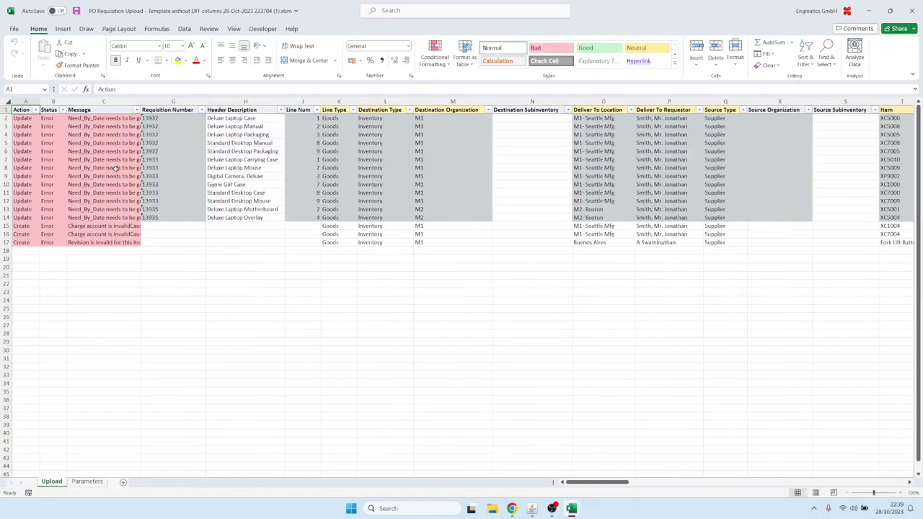
click(92, 121)
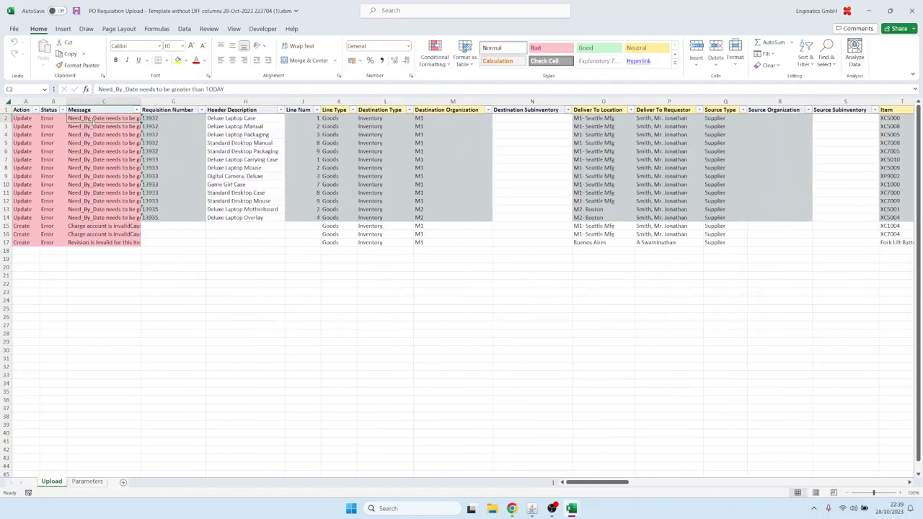
double_click(93, 120)
key(Escape)
click(88, 144)
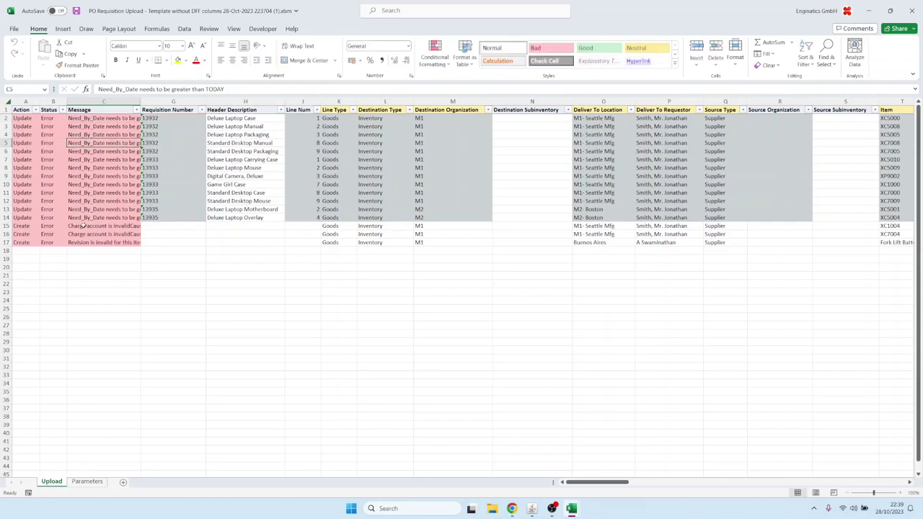
double_click(83, 228)
key(Escape)
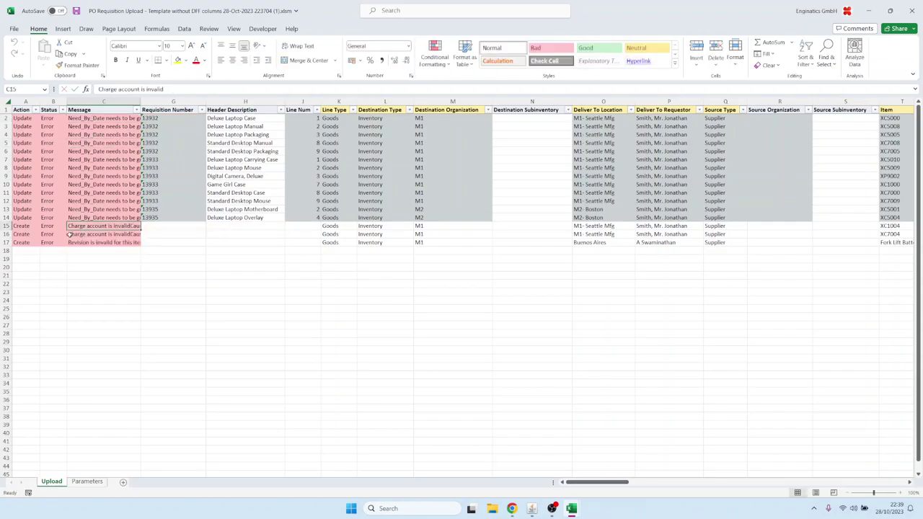
click(82, 243)
double_click(83, 243)
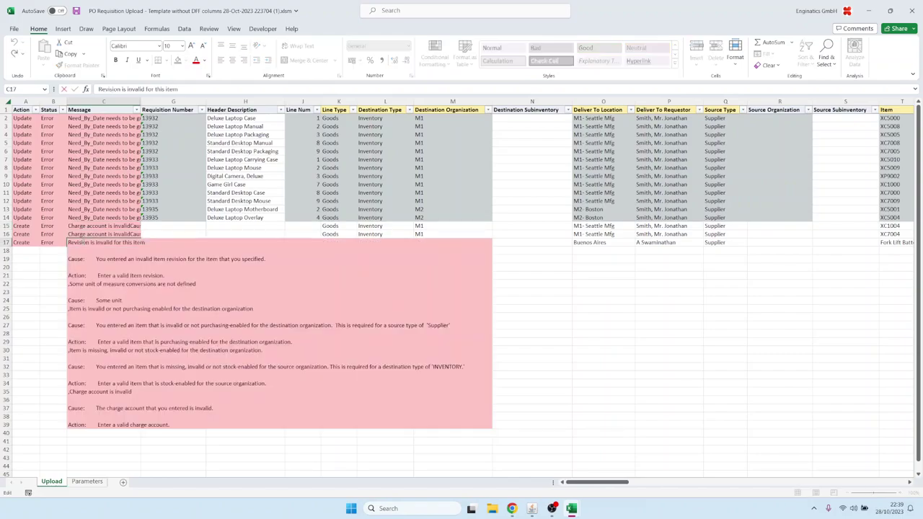
key(Escape)
Set the need by date of the requisition line in row 2 to 30-Oct-23
click(81, 118)
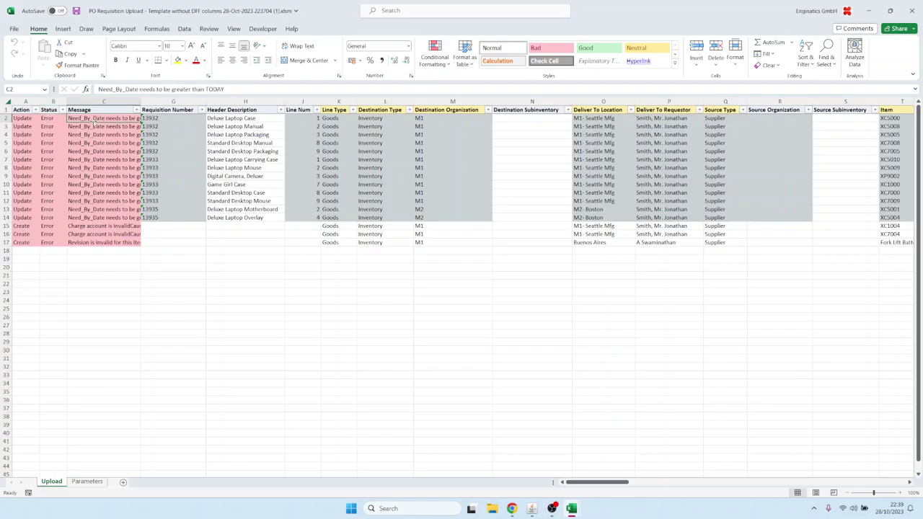
key(Right)
key(Right)
key(Right)
key(Right)
key(Right)
key(Right)
key(Right)
key(Right)
key(Right)
key(Right)
key(Right)
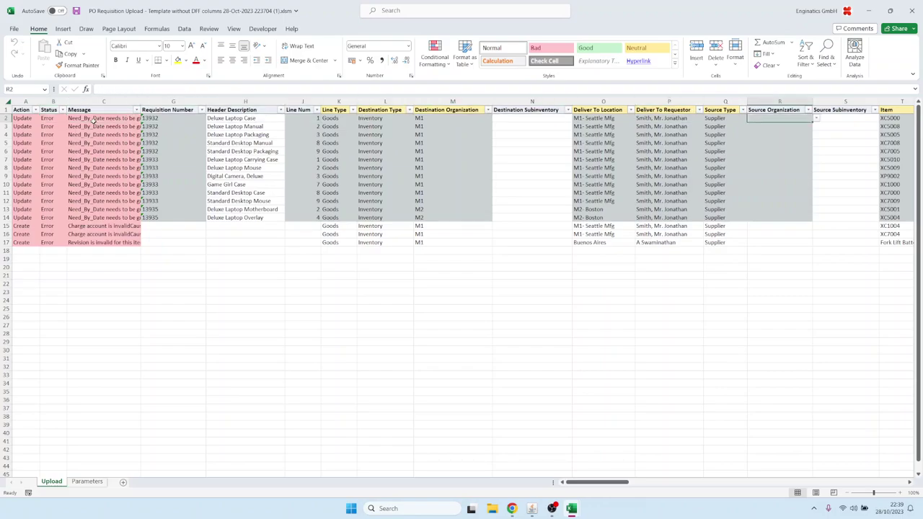
key(Right)
key(Right)
key(Right)
key(Right)
key(Right)
key(Right)
key(Right)
key(Right)
key(Right)
key(Right)
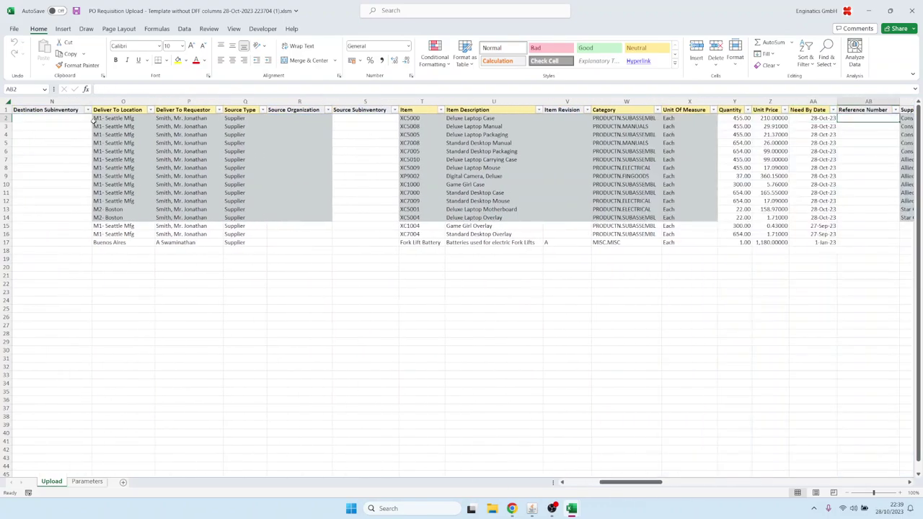
key(Left)
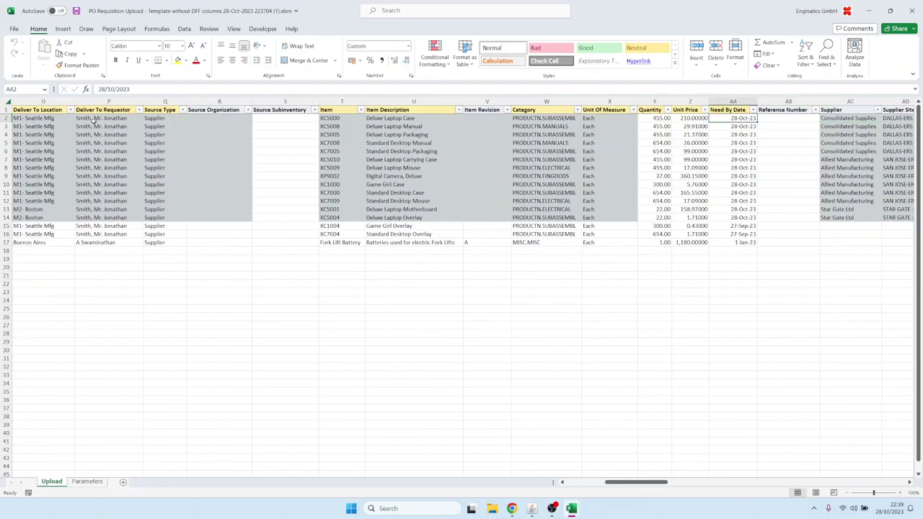
text(30)
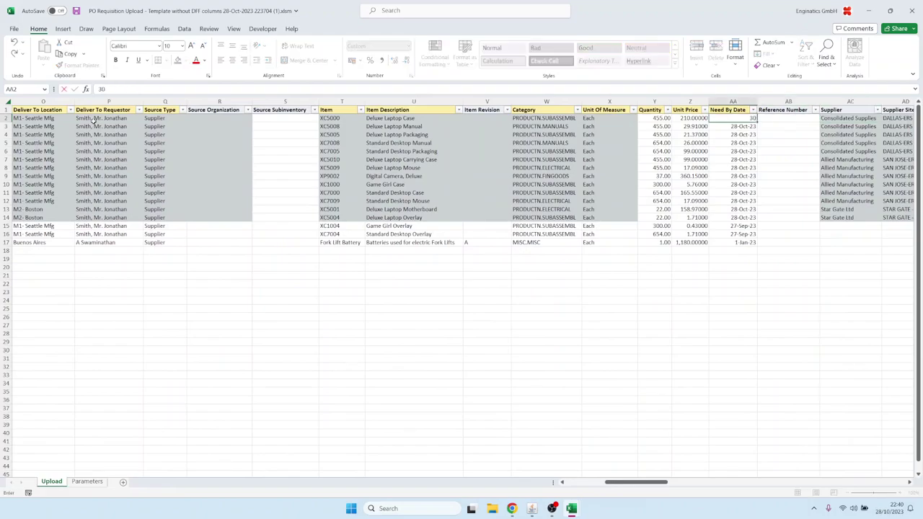
text(oct23)
key(Tab)
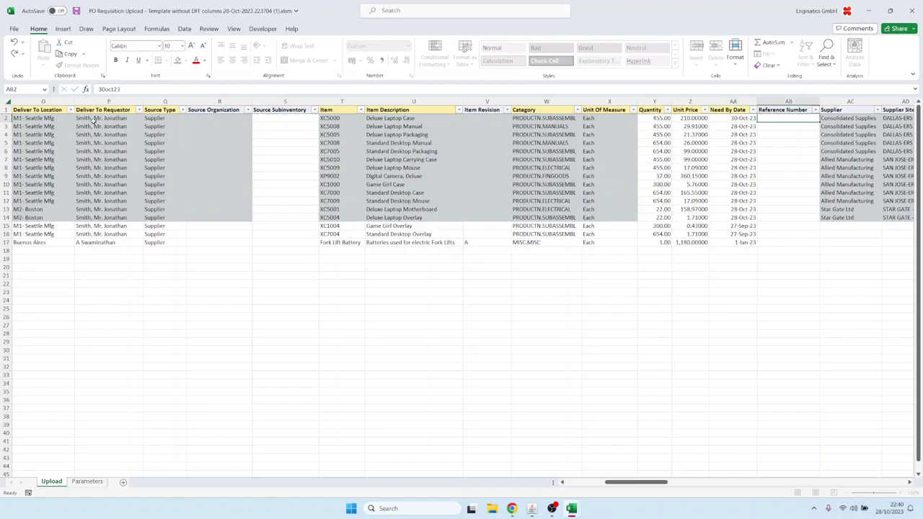
Copy row 2's need by date to the other update lines down to row 14
key(Left)
key(ctrl+c)
key(shift+Down)
key(shift+Down)
key(shift+Down)
key(shift+Down)
key(shift+Down)
key(shift+Down)
key(shift+Down)
key(shift+Down)
key(shift+Down)
key(shift+Down)
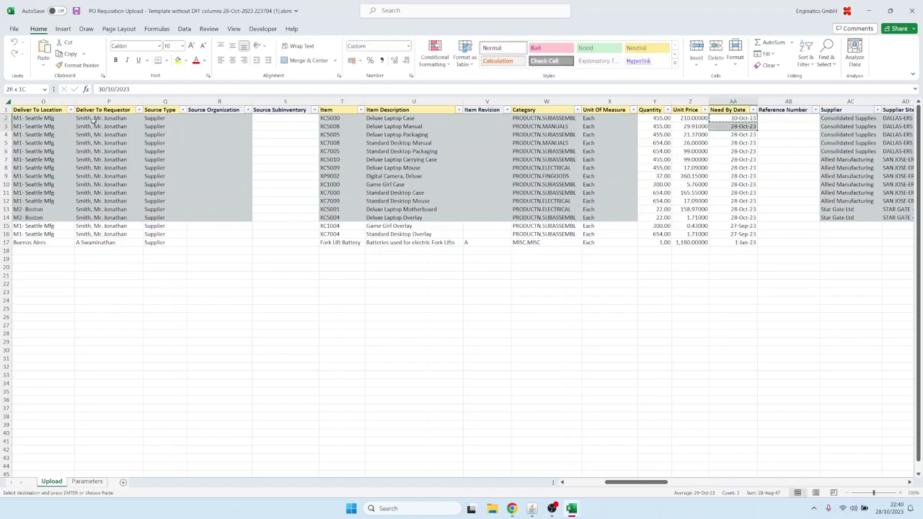
key(shift+Down)
key(shift+Down)
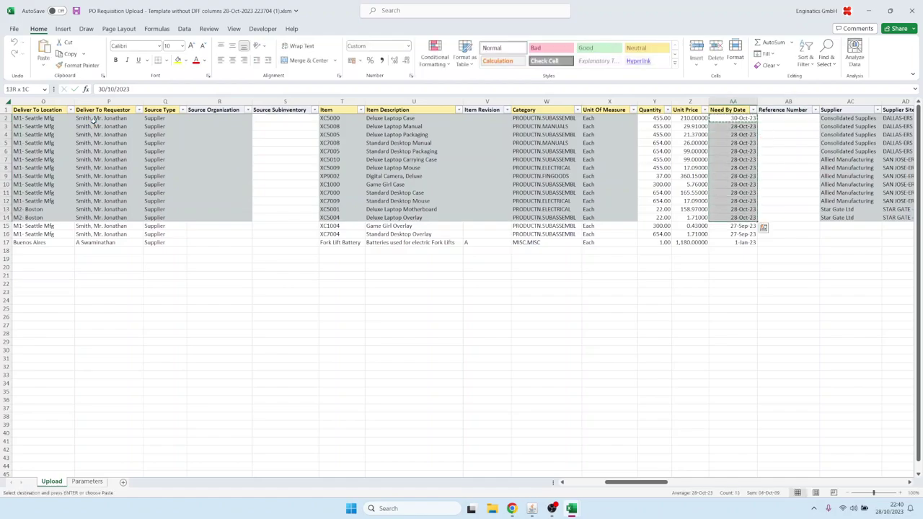
key(ctrl+v)
key(Escape)
Fill charge account segments 1 to 5 of the create lines in rows 15 to 17 by copying those of rows 12 to 14
key(ctrl+Home)
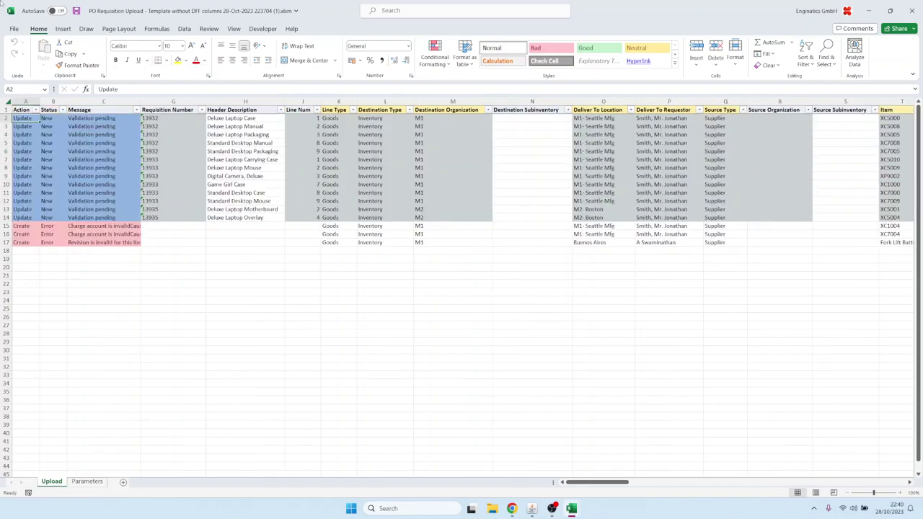
click(77, 227)
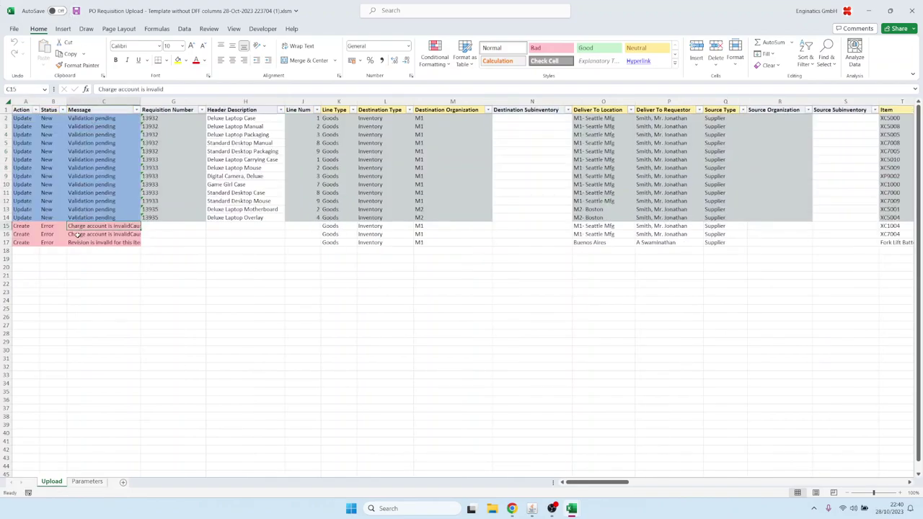
click(168, 223)
key(Right)
key(Right)
key(Right)
key(Right)
key(Right)
key(Right)
key(Right)
key(Right)
key(Right)
key(Right)
key(Right)
key(Right)
key(Right)
key(Right)
key(Right)
key(Right)
key(Right)
key(Right)
key(Right)
key(Right)
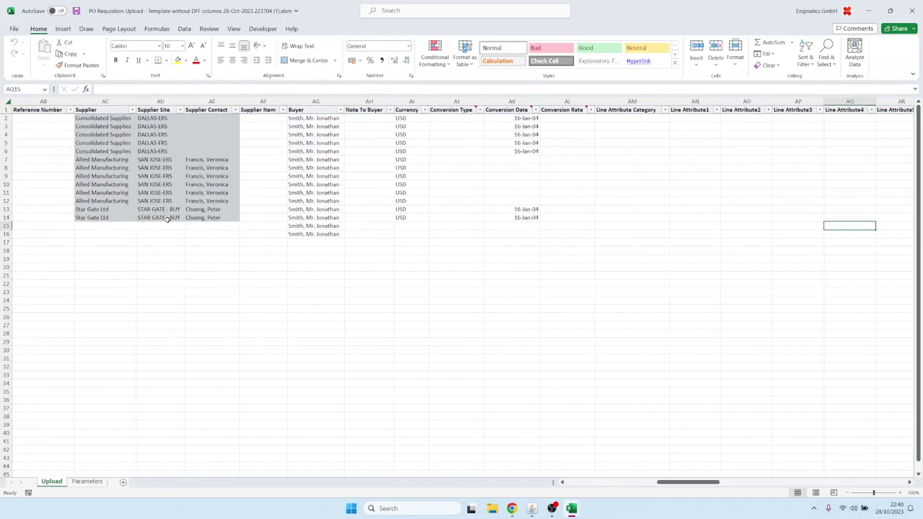
key(Right)
key(Right)
key(Right)
key(Right)
key(Right)
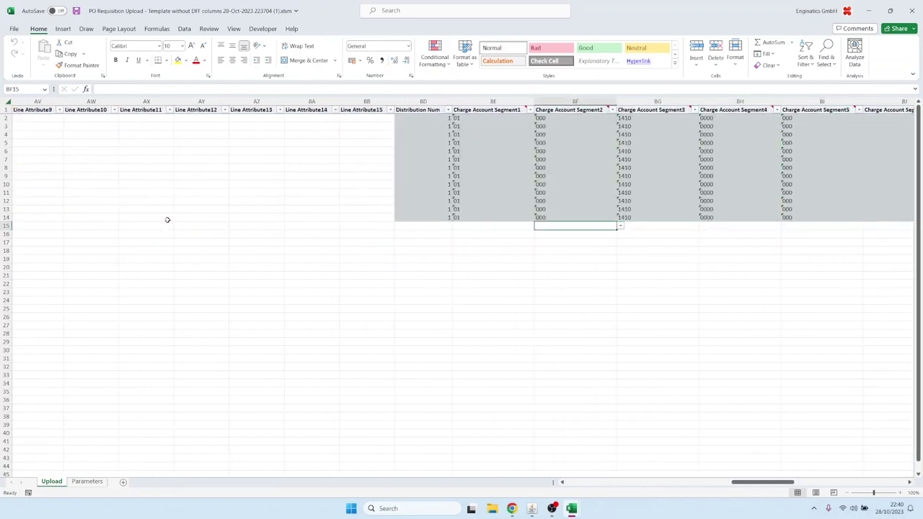
key(Left)
key(Up)
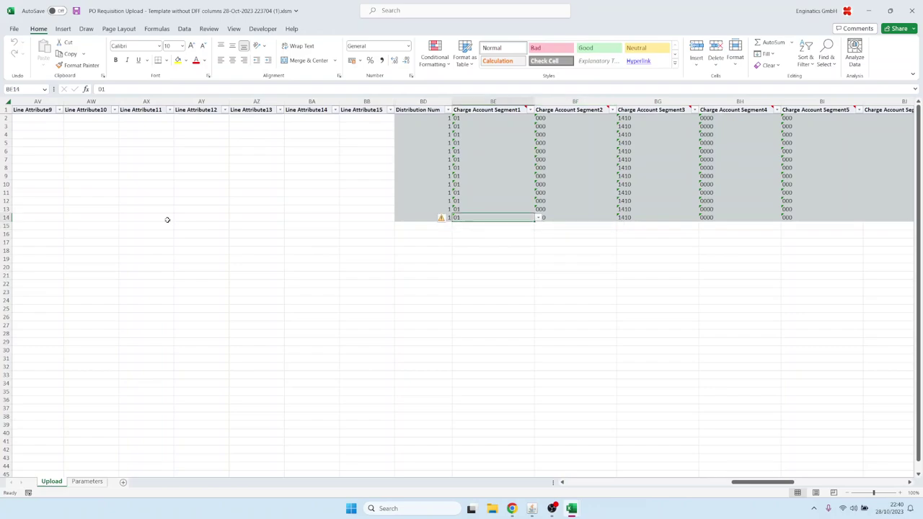
key(shift+Up)
key(shift+Up)
key(shift+Right)
key(shift+Right)
key(shift+Right)
key(shift+Right)
key(shift+Right)
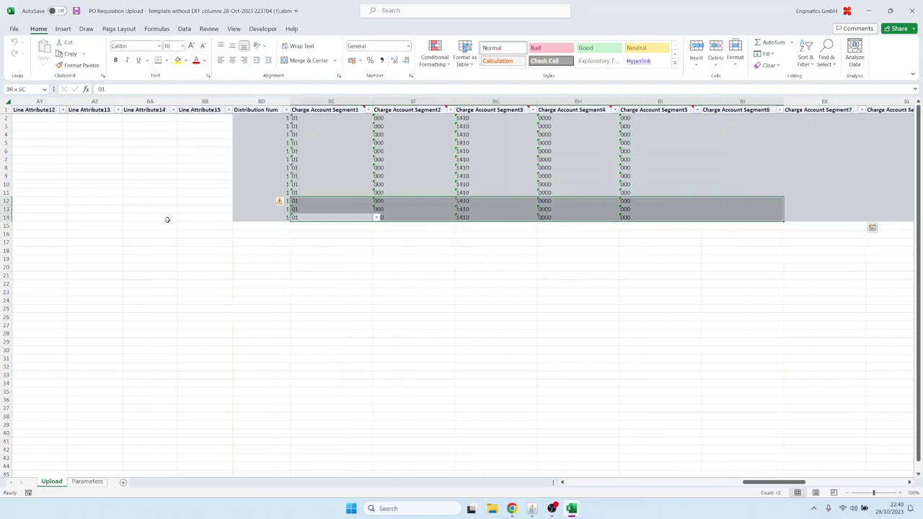
key(shift+Left)
key(ctrl+c)
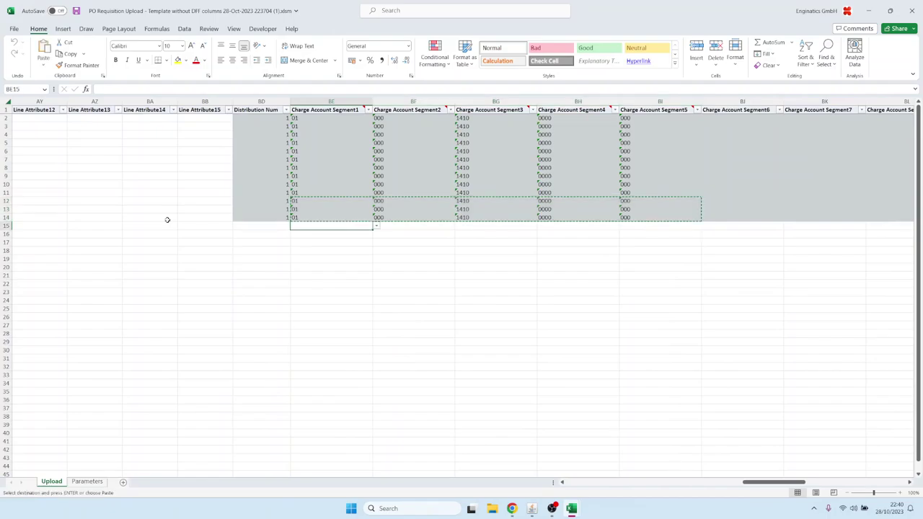
key(Down)
key(ctrl+v)
key(Home)
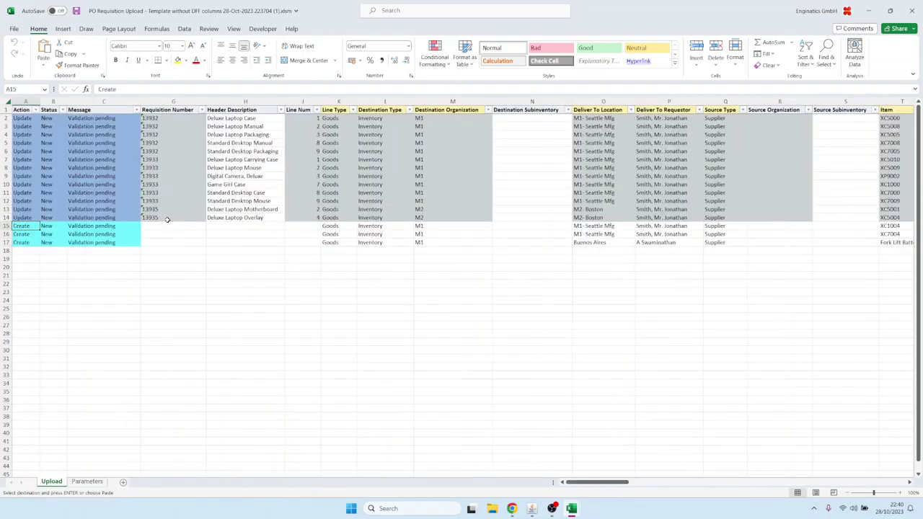
click(76, 11)
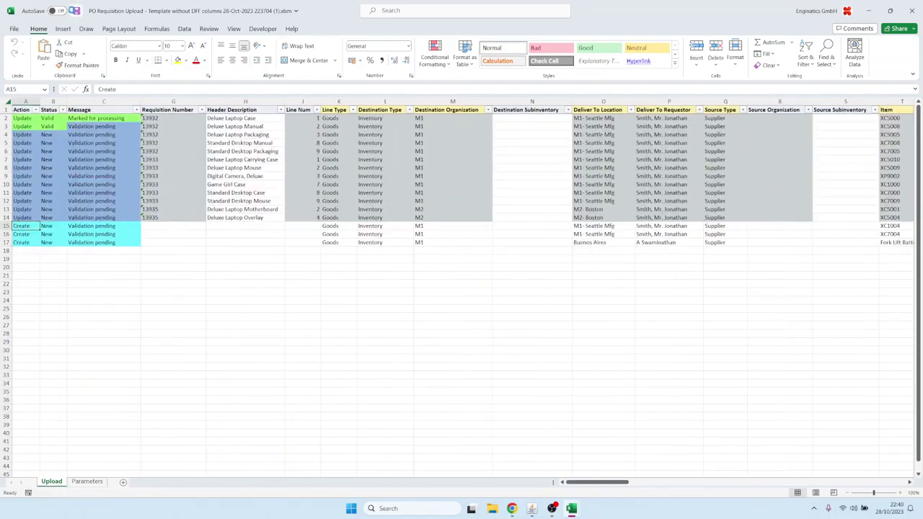
click(533, 509)
click(57, 115)
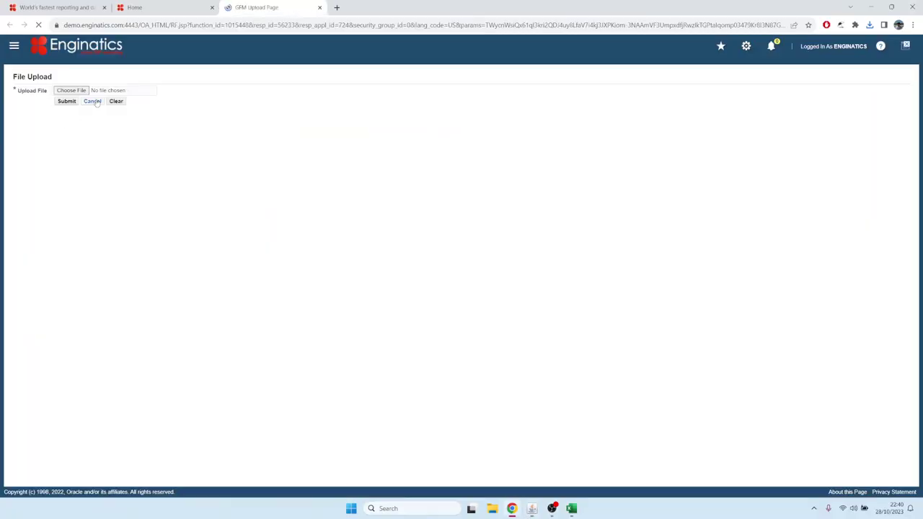
click(81, 92)
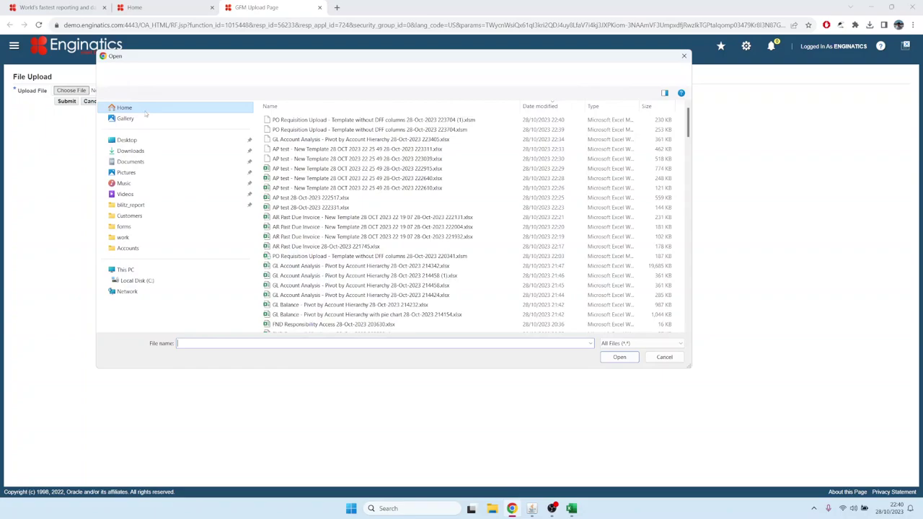
click(291, 120)
click(620, 357)
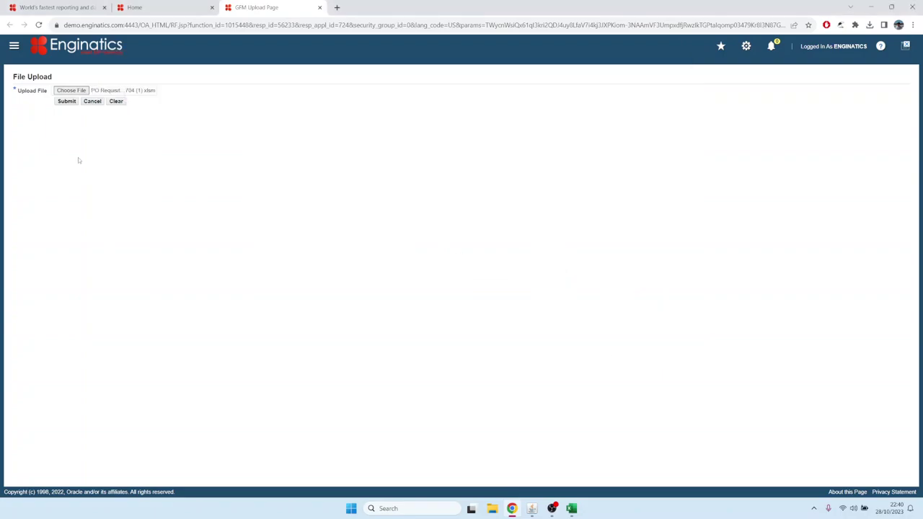
click(68, 102)
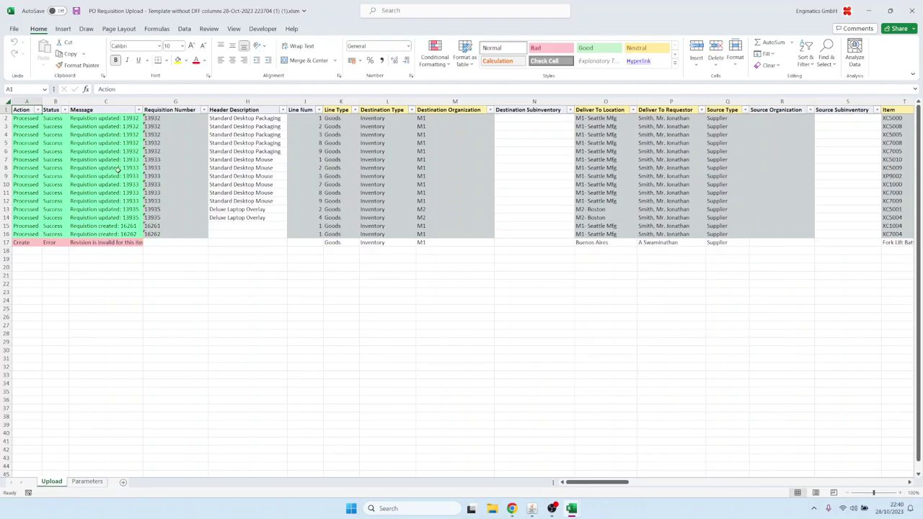
Examine the result workbook's messages for the failed line in row 17 and for the updated and created requisitions
double_click(91, 243)
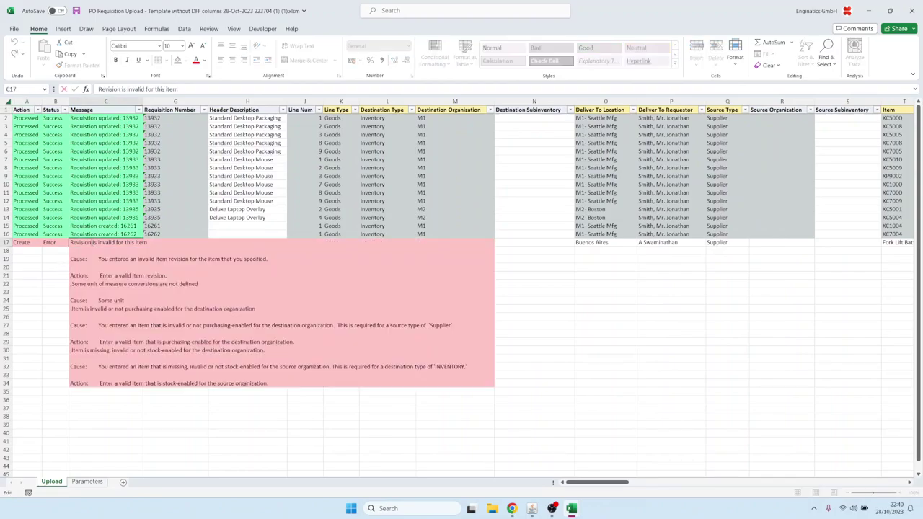
click(52, 243)
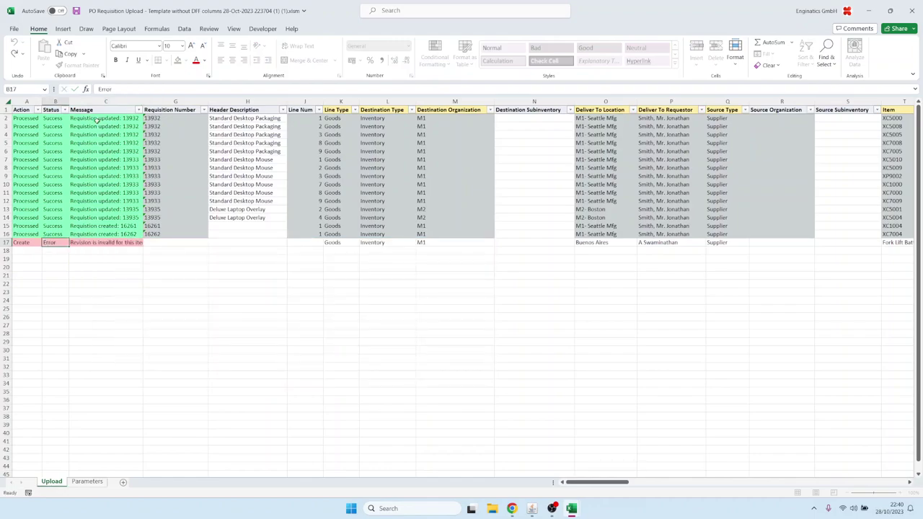
click(100, 202)
click(133, 228)
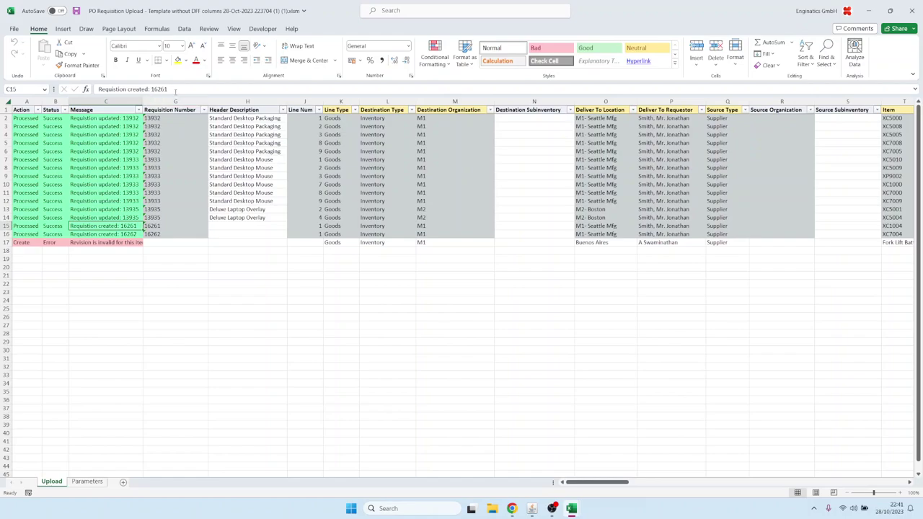
click(121, 233)
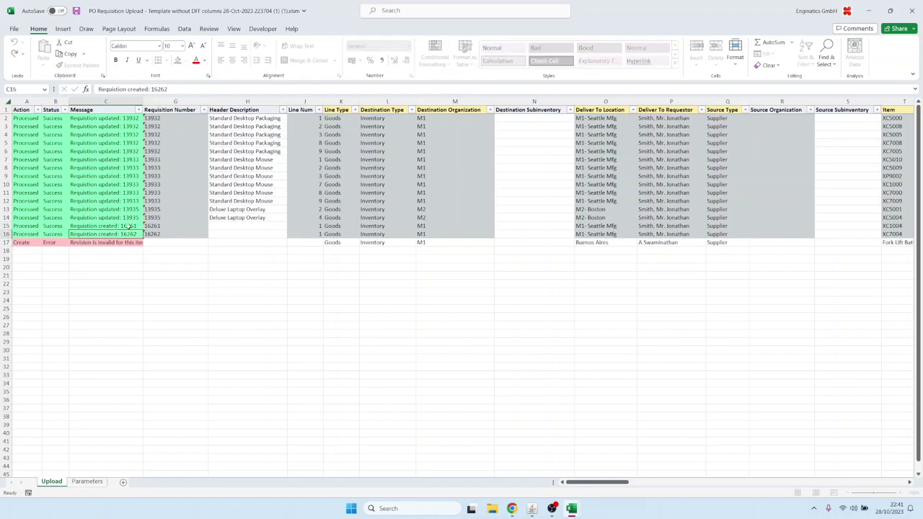
key(Up)
double_click(160, 89)
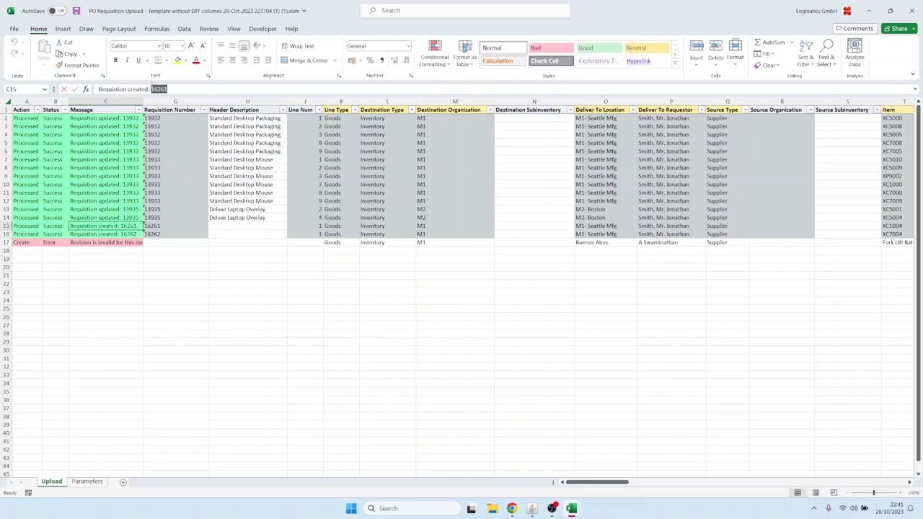
click(245, 177)
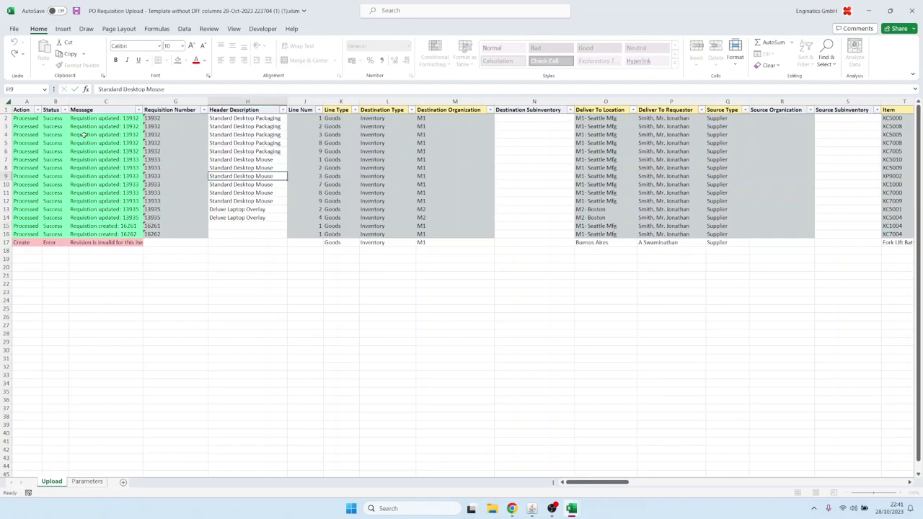
key(ctrl+Home)
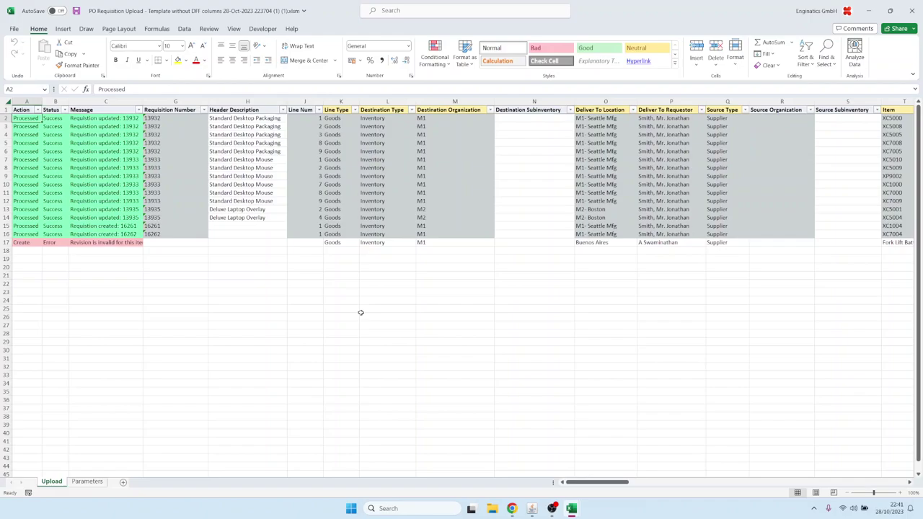
Switch to Oracle Applications and open the import window from the PO Requisition Upload report's setup
click(531, 510)
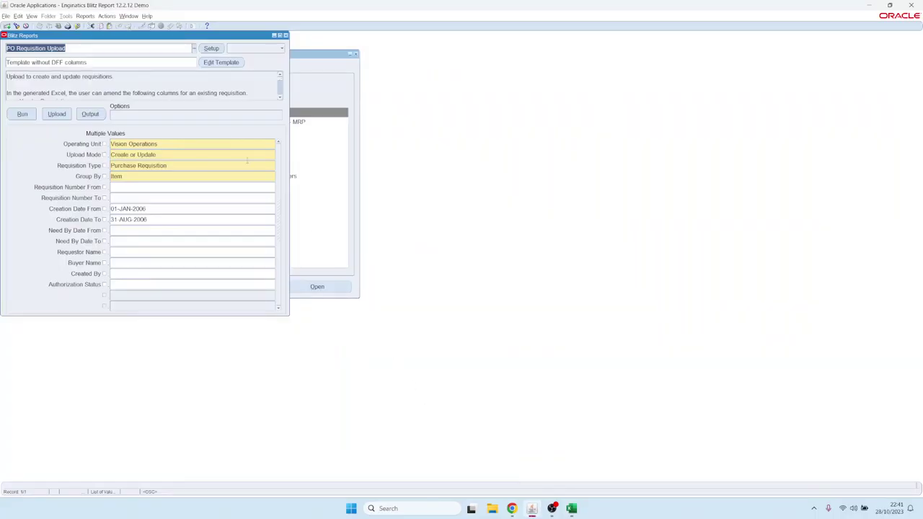
click(210, 48)
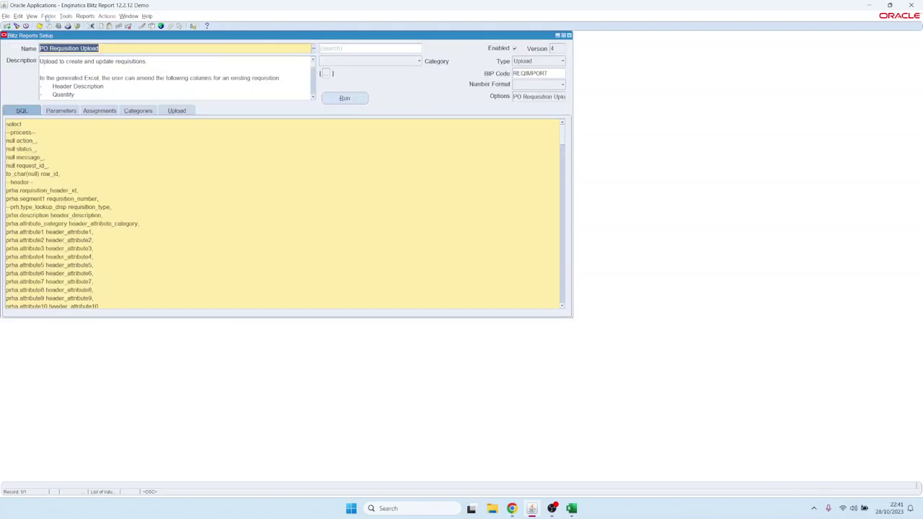
click(65, 16)
click(69, 69)
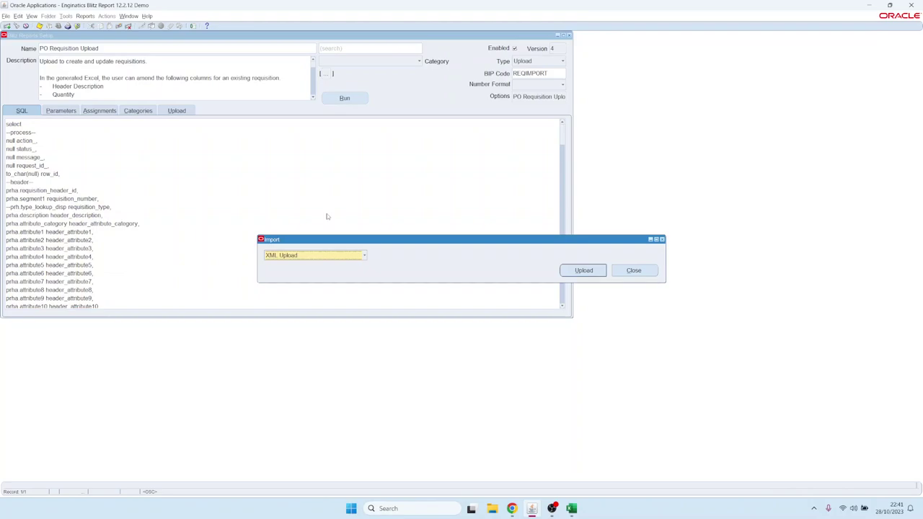
Review the available import source types, and close the import window and the report setup without importing
click(336, 256)
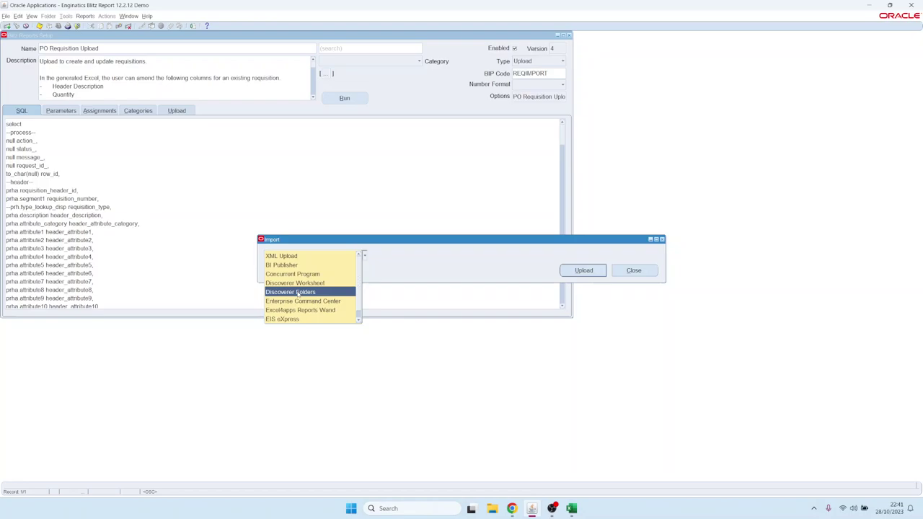
click(633, 274)
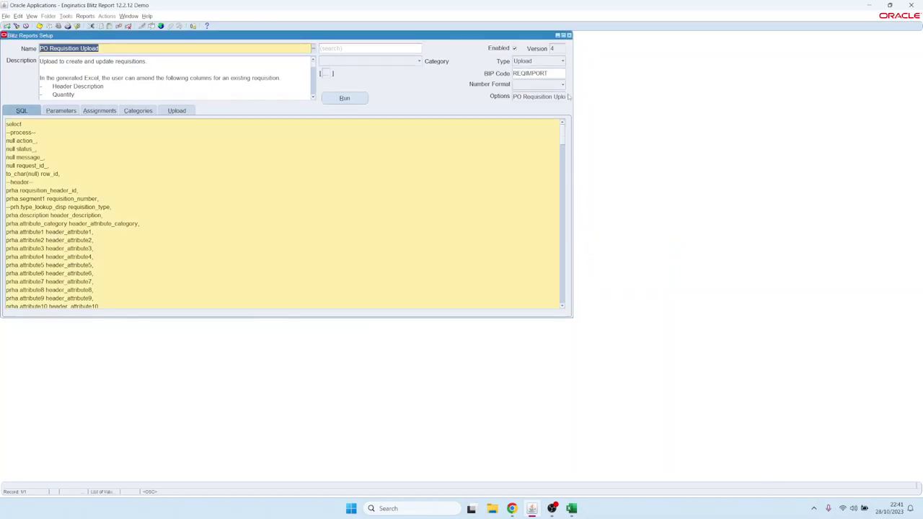
click(569, 35)
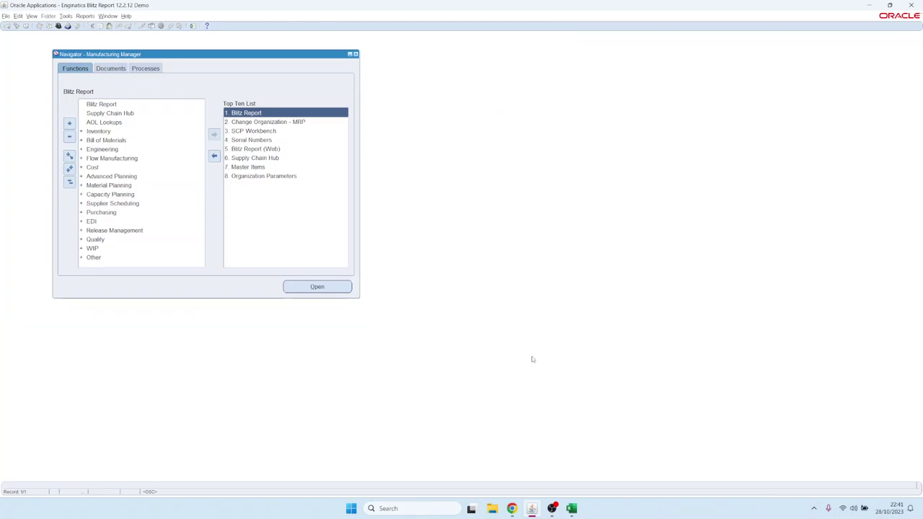
mouse_move(513, 509)
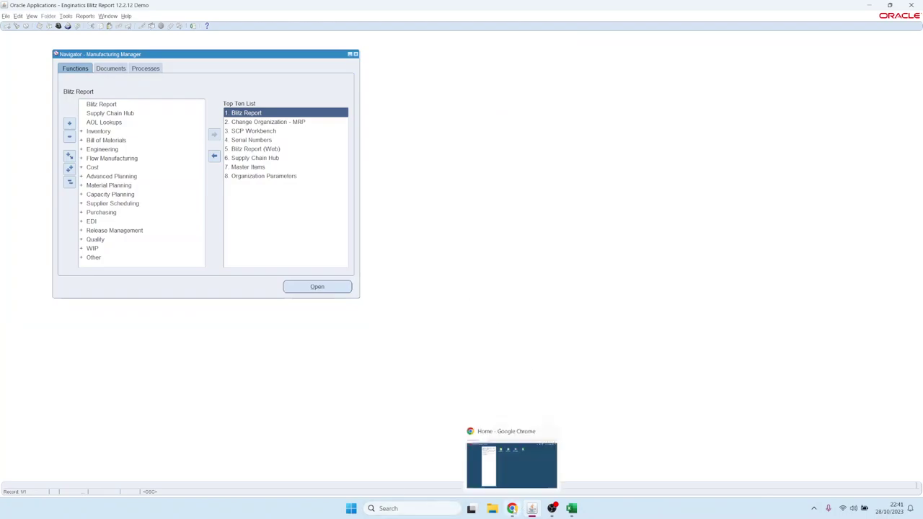